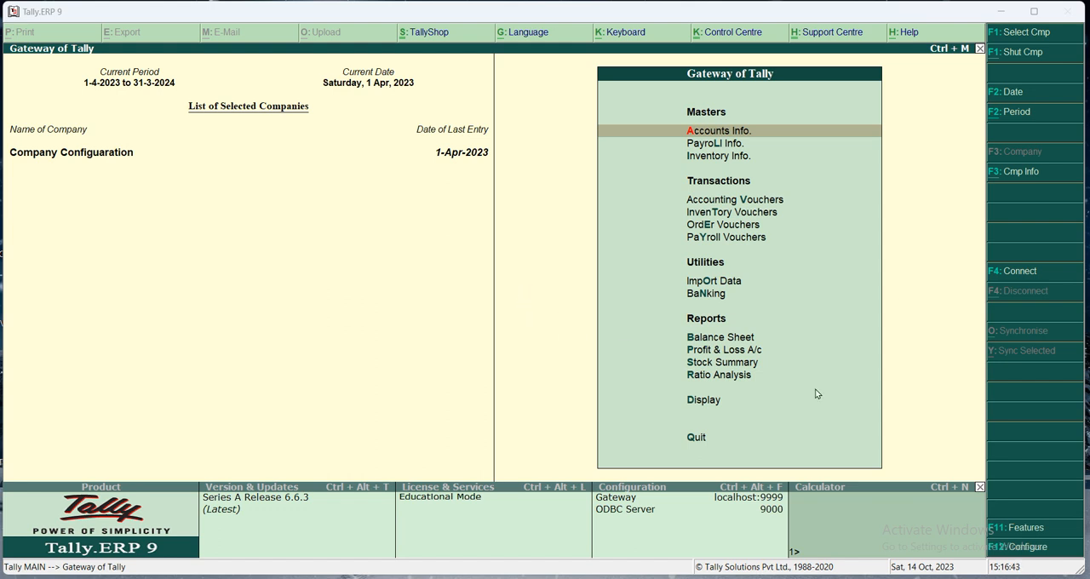
- Open the company's Accounting Features and review the General and Outstanding Management options
key(F11)
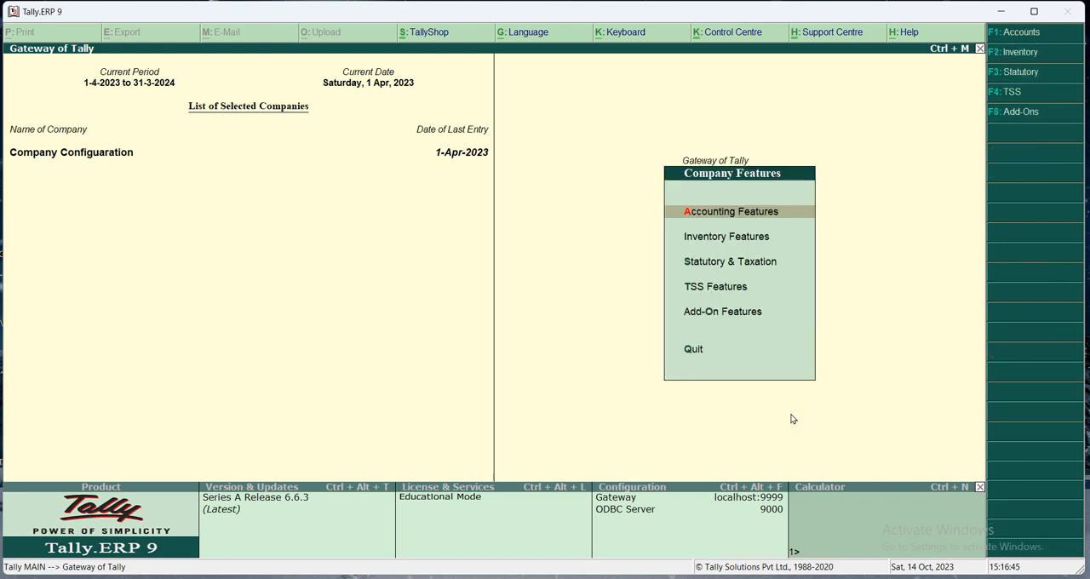
key(Return)
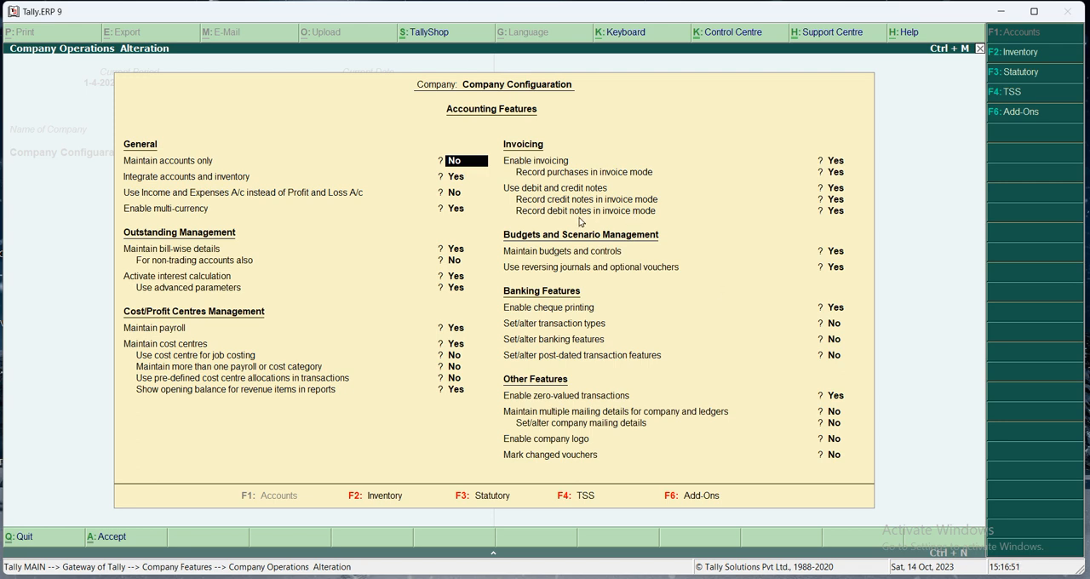
key(Return)
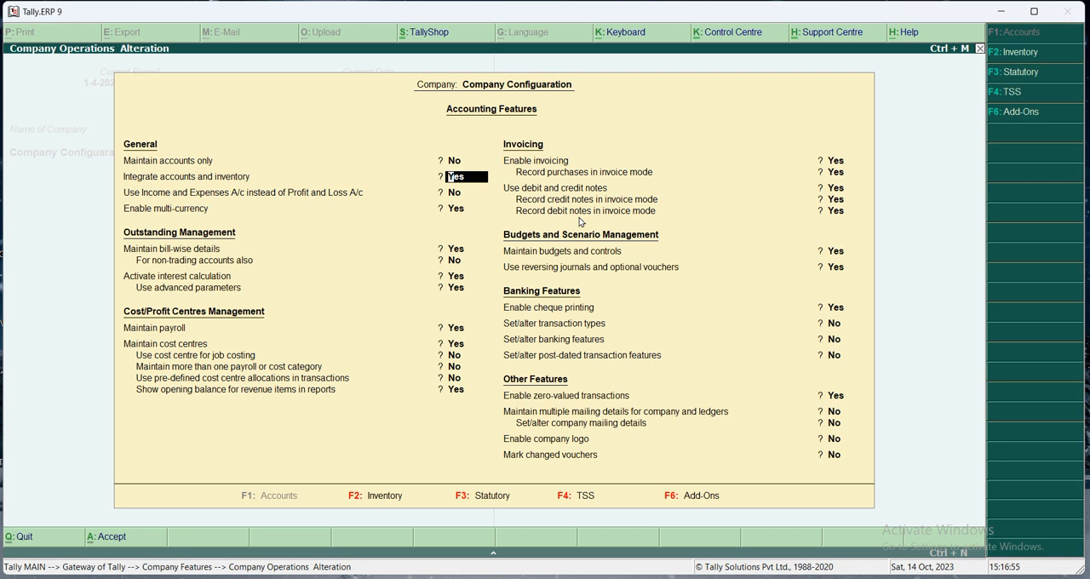
key(Return)
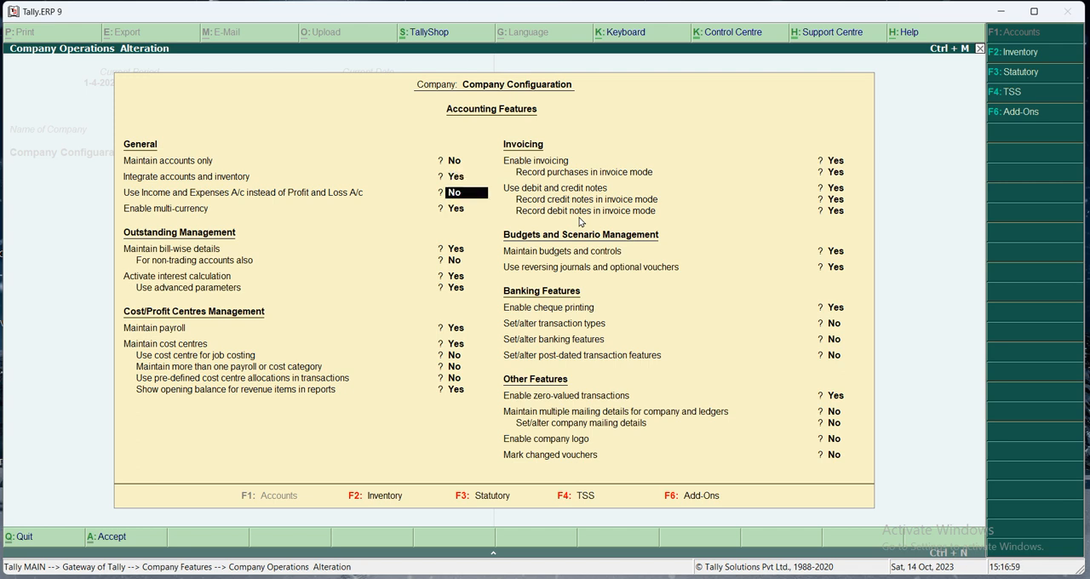
key(Return)
key(Return)
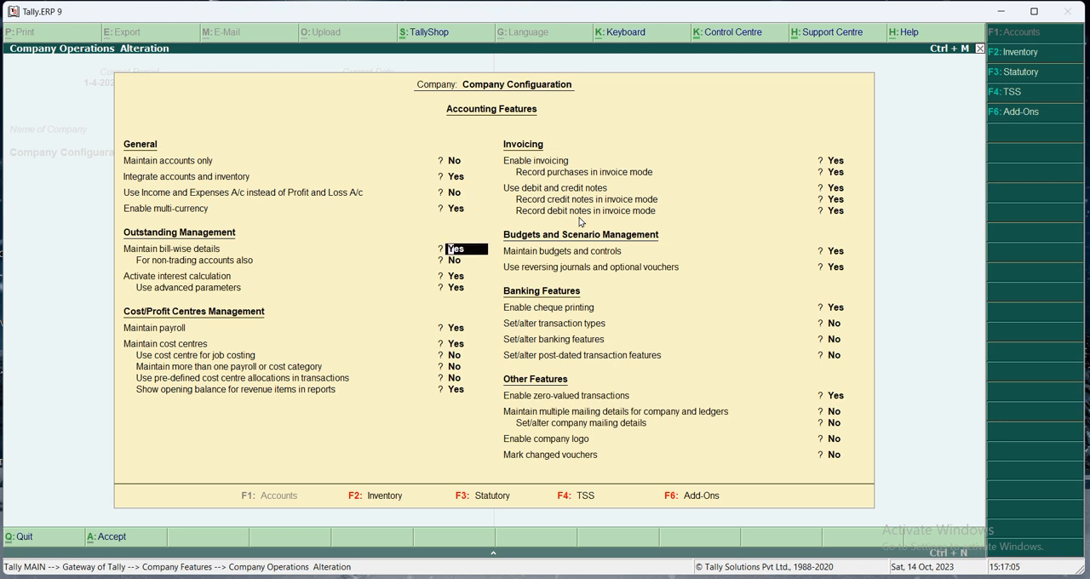
key(Return)
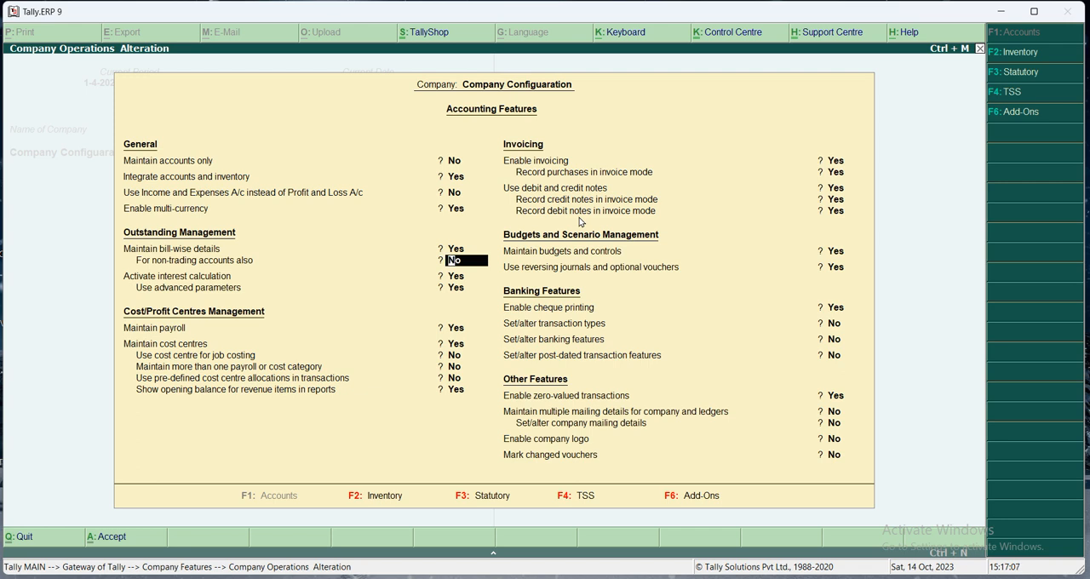
key(Return)
- Review the Cost/Profit Centres Management options, from payroll and cost centres to the cost centre sub-options
key(Return)
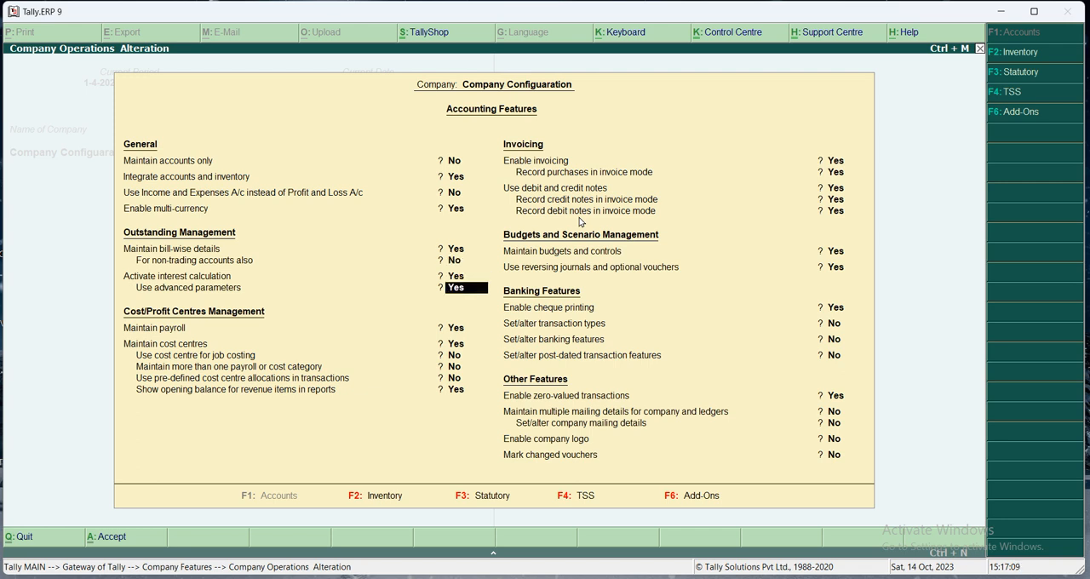
key(Return)
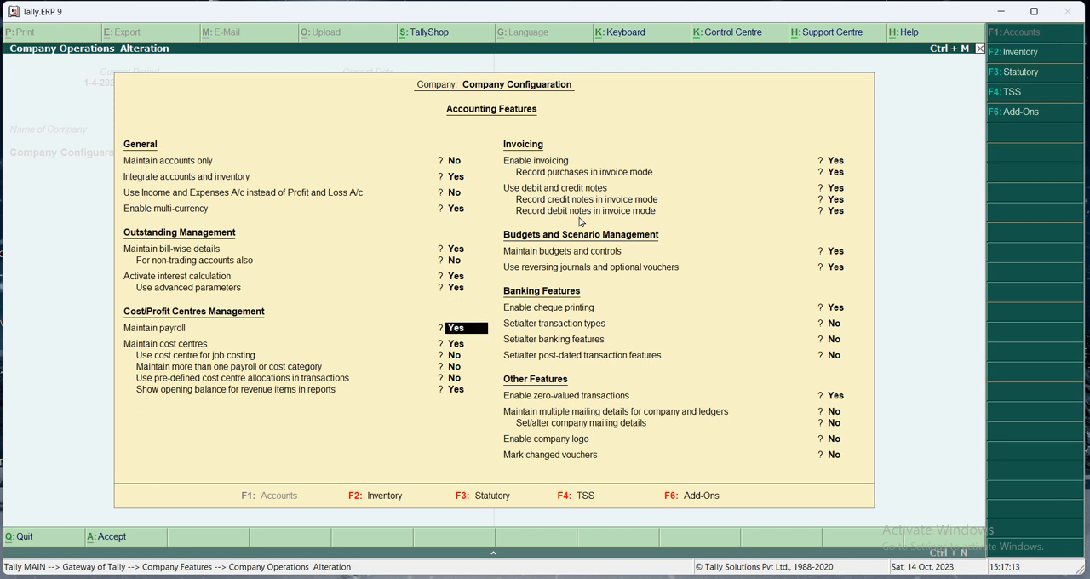
key(Return)
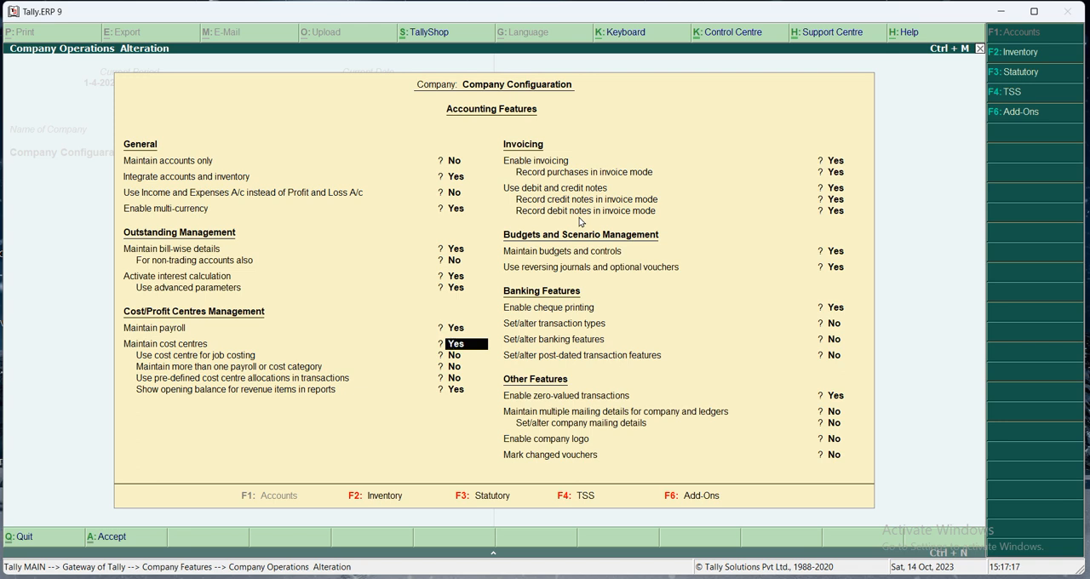
key(Return)
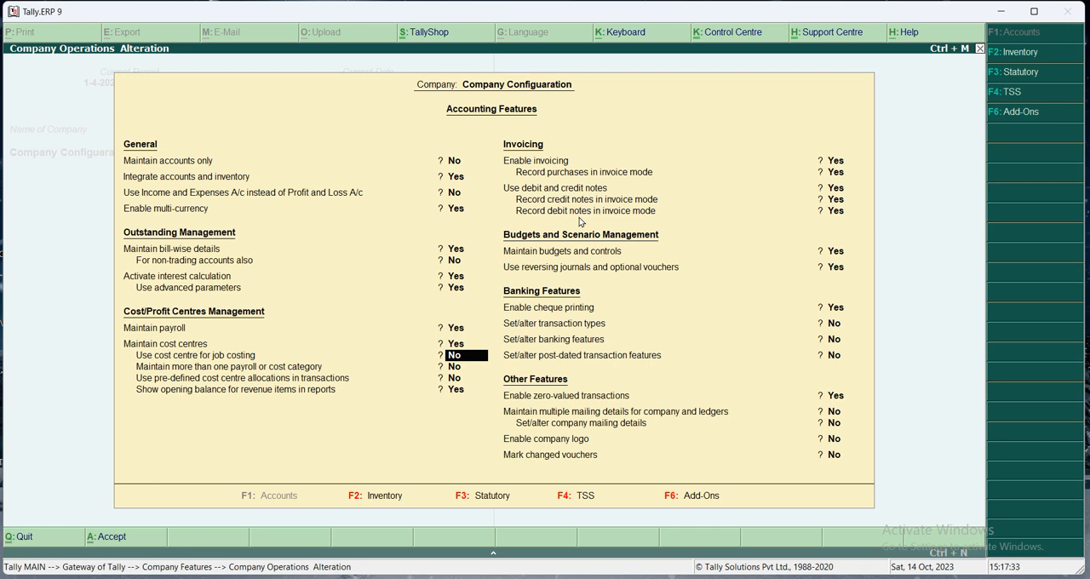
key(Return)
key(Return)
key(Return)
key(Return)
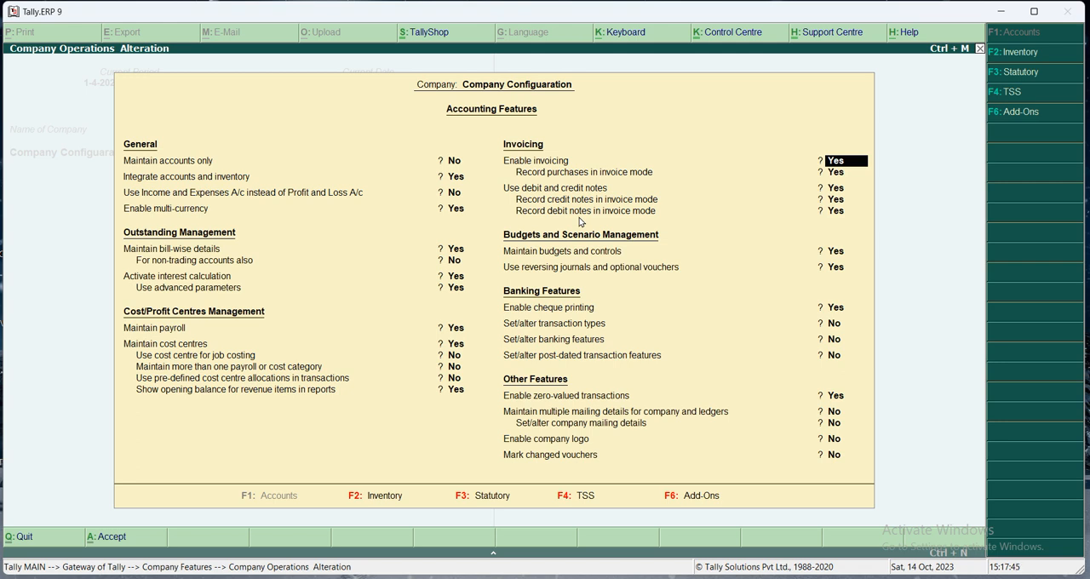
- Review the accounting options for Invoicing and for Budgets and Scenario Management
key(Return)
key(Return)
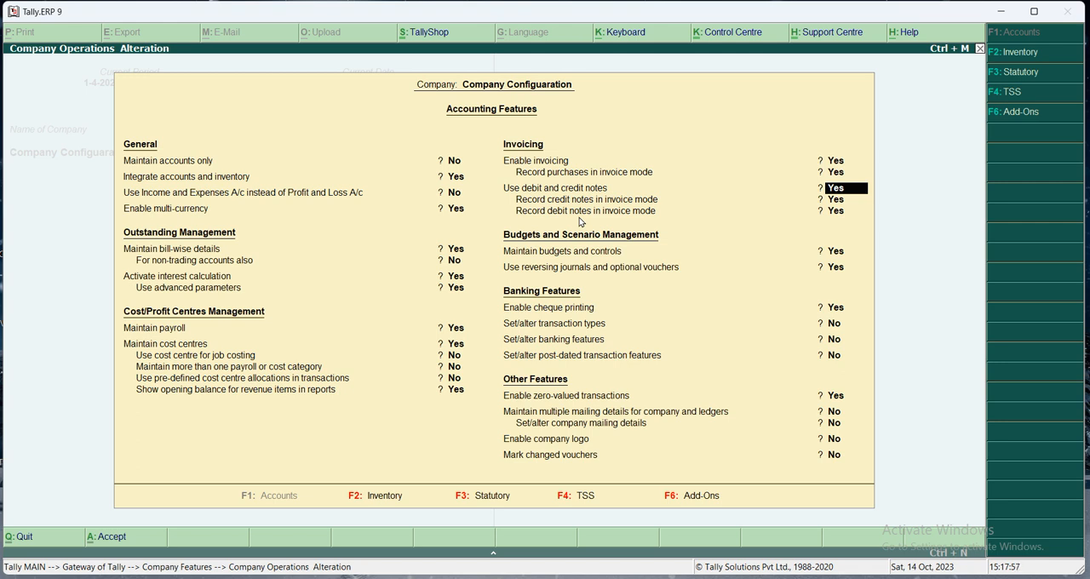
key(Return)
key(Return)
key(Return)
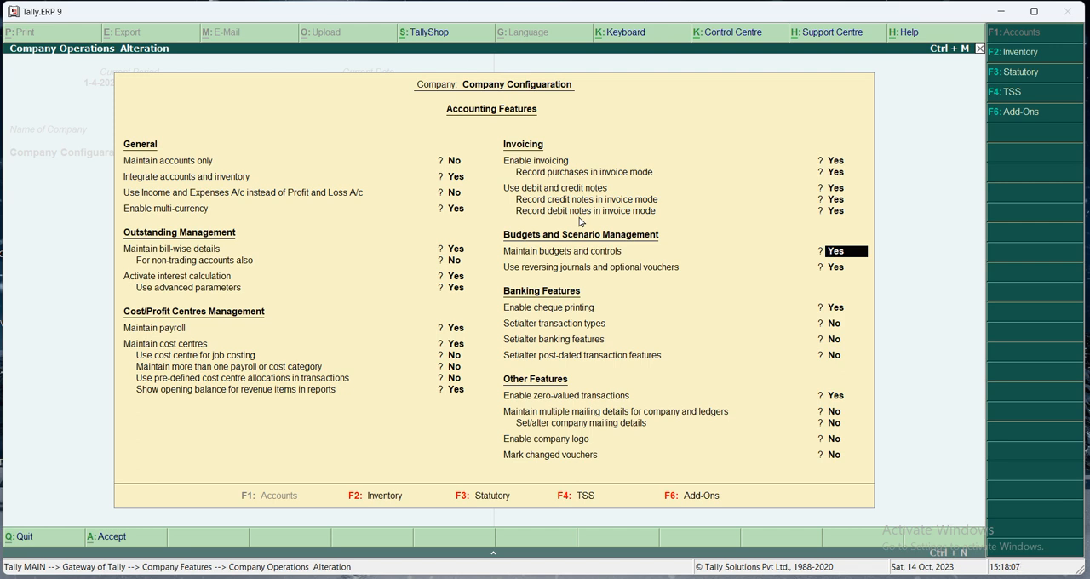
key(Return)
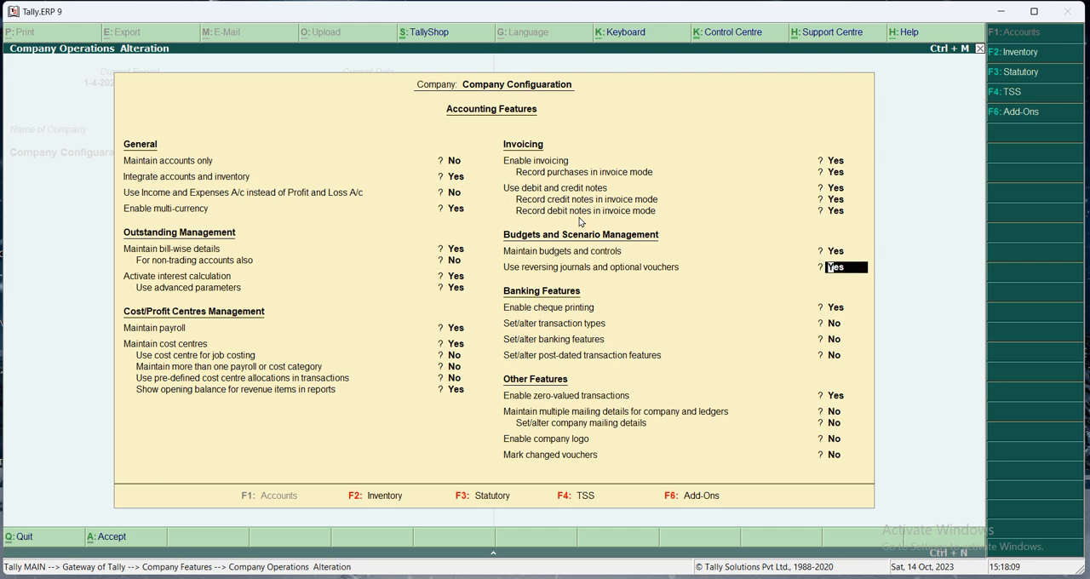
- Review the Banking Features and Other Features options, through to marking changed vouchers
key(Return)
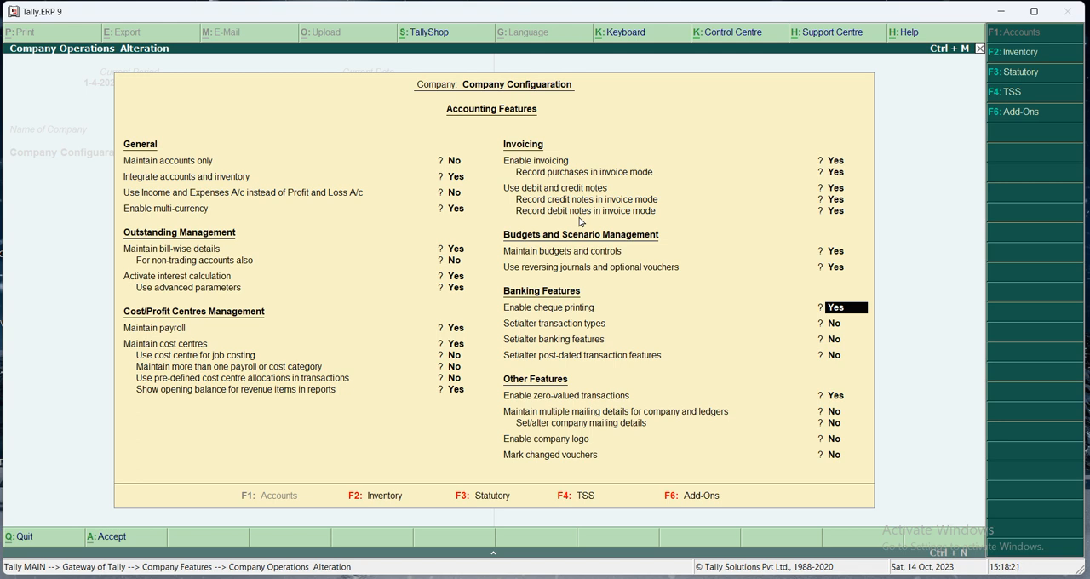
key(Down)
key(Down)
key(Down)
key(Down)
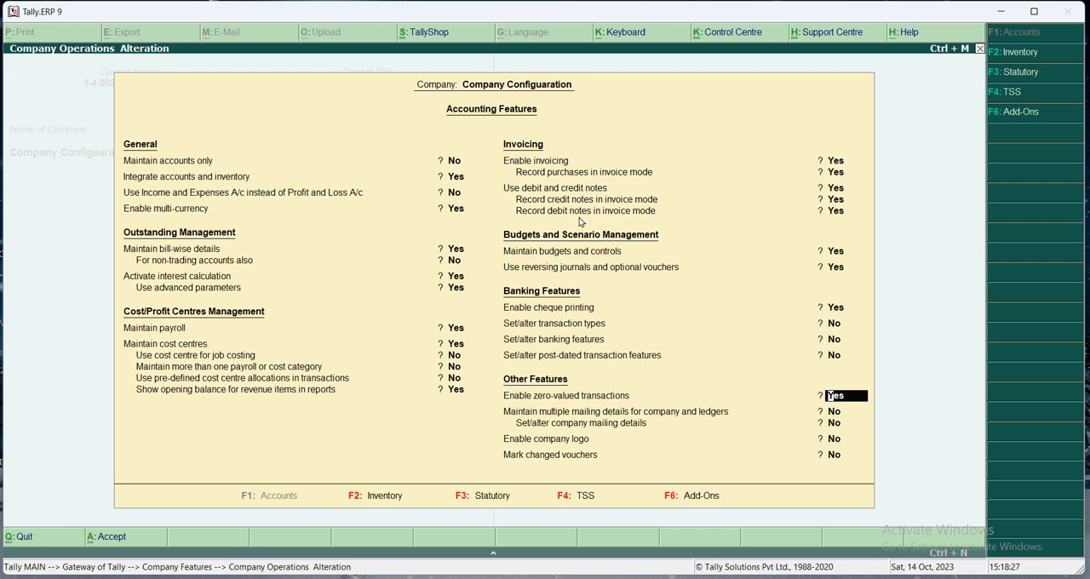
key(Down)
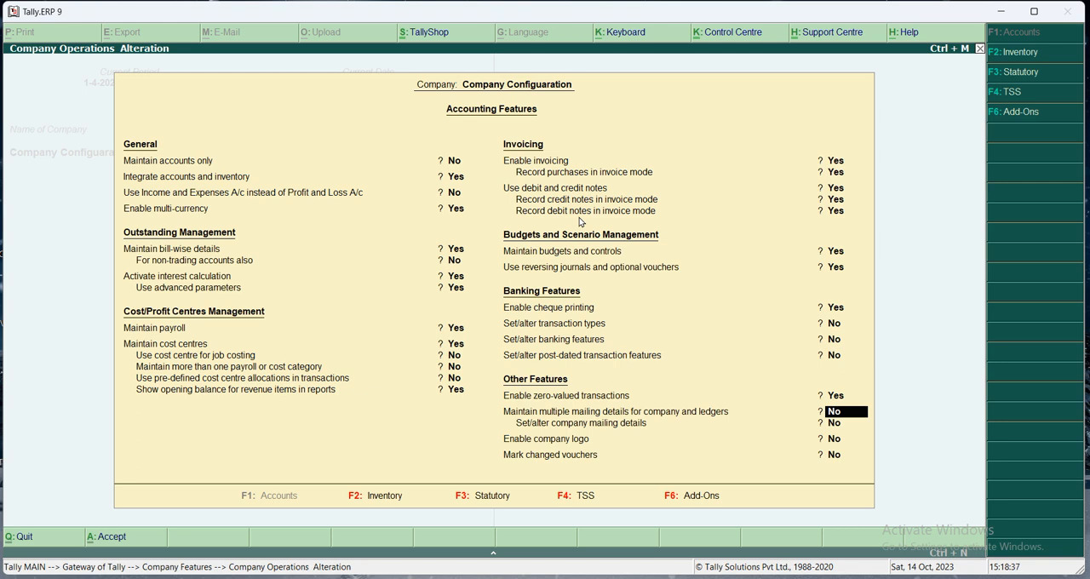
key(Return)
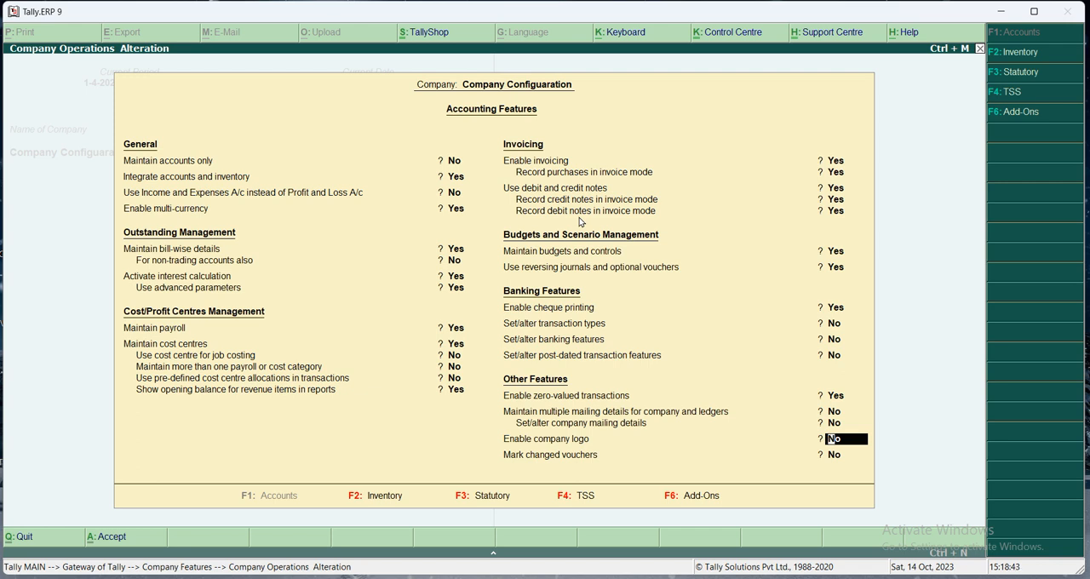
key(Return)
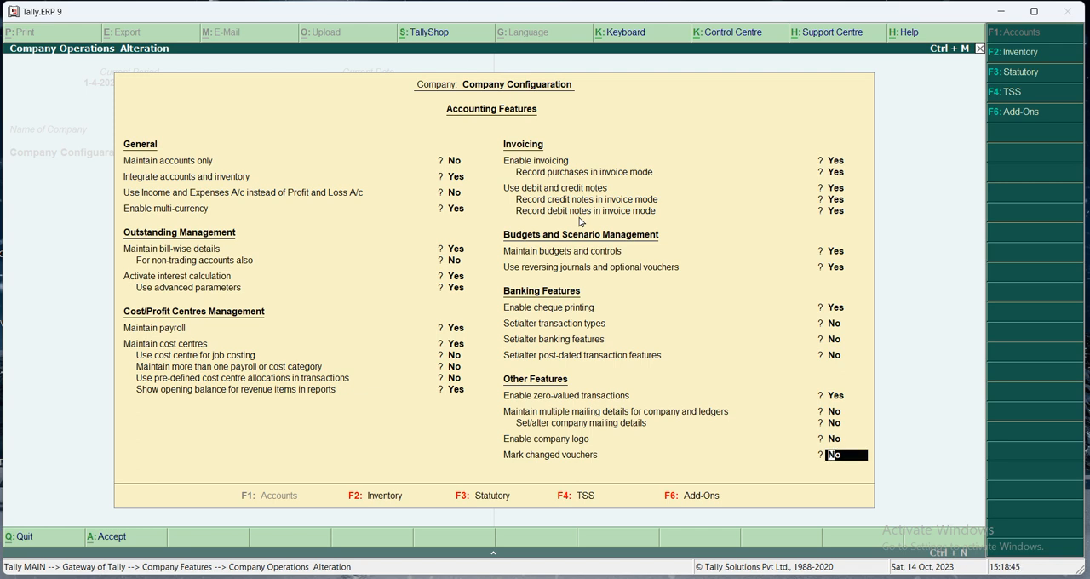
- Switch to the Inventory Features and review the General and the Storage and Classification options
key(F2)
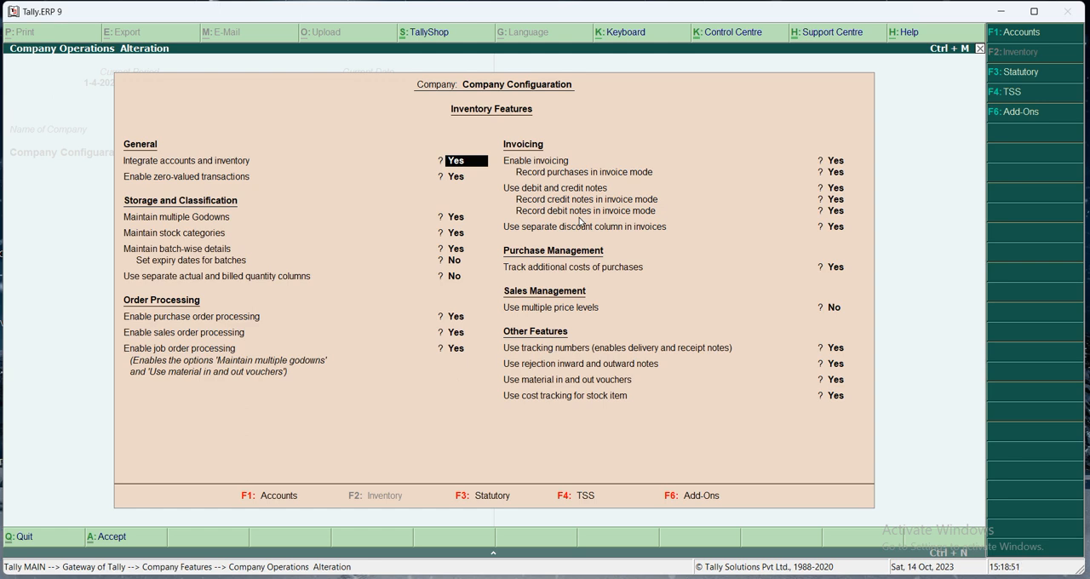
key(Return)
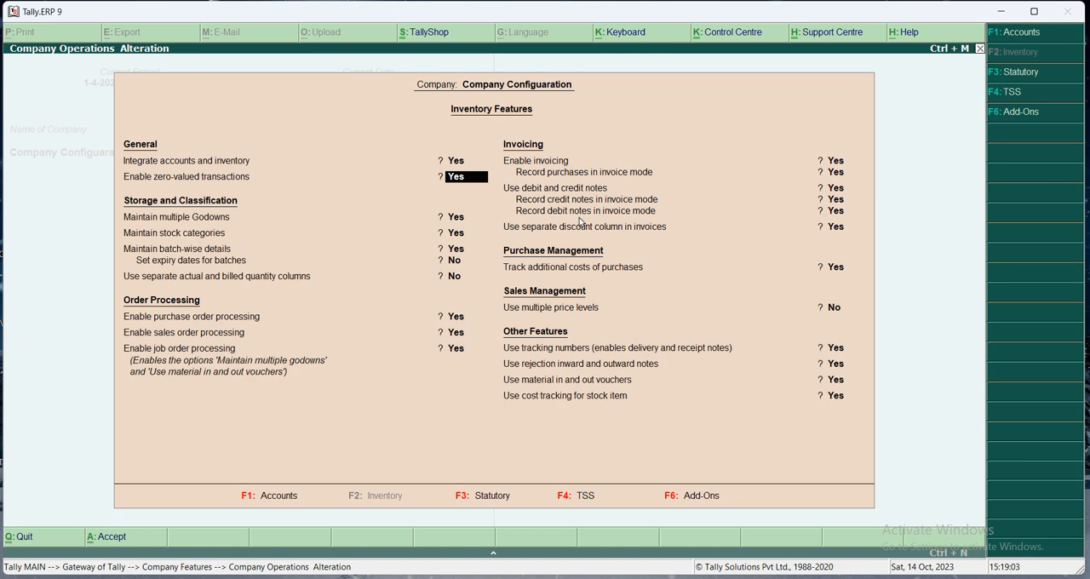
key(Return)
key(Return)
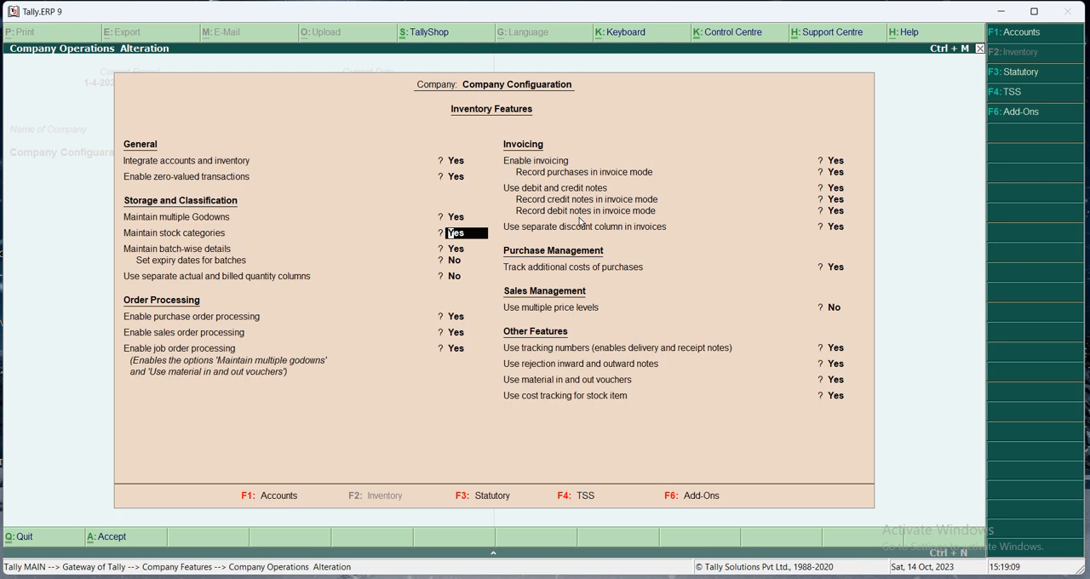
key(Return)
key(Up)
key(Up)
key(Up)
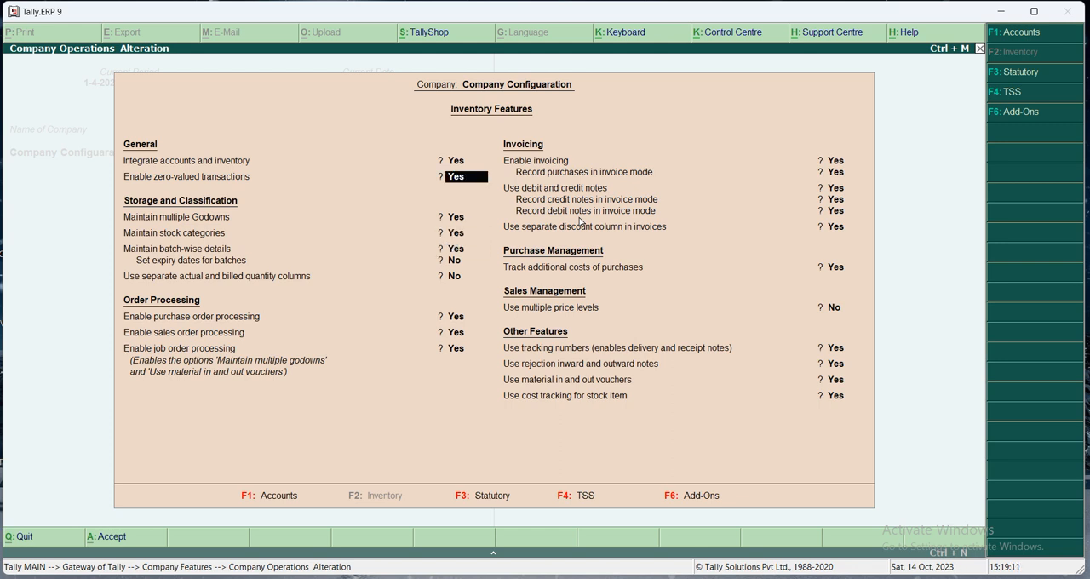
key(Return)
key(Return)
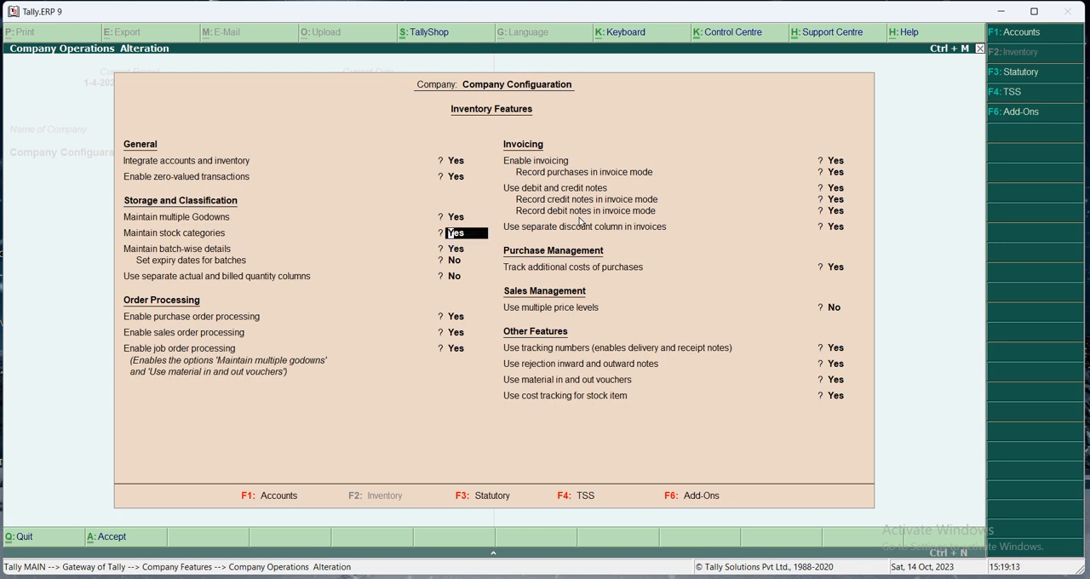
key(Return)
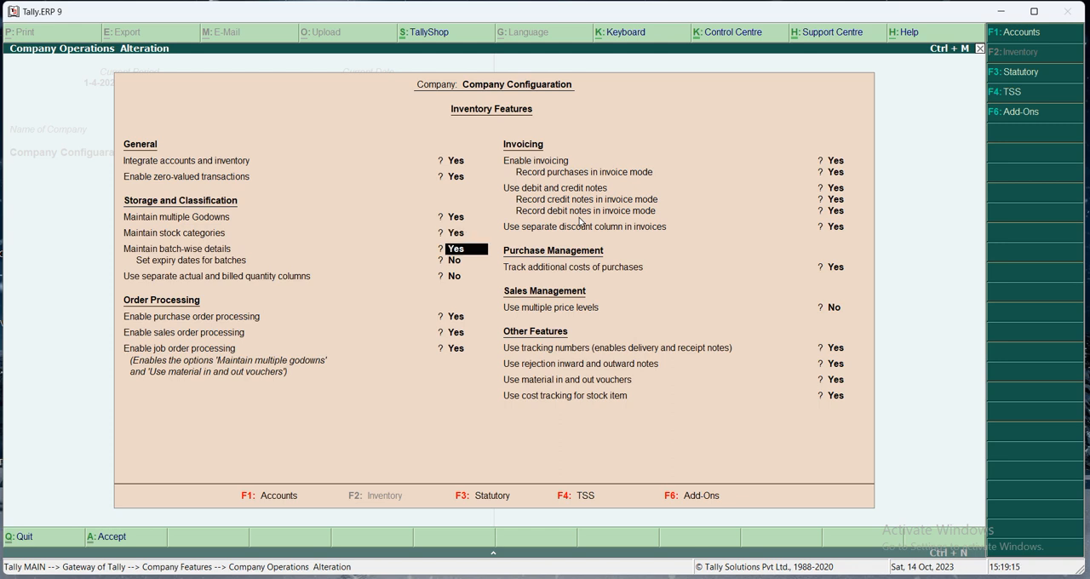
key(Return)
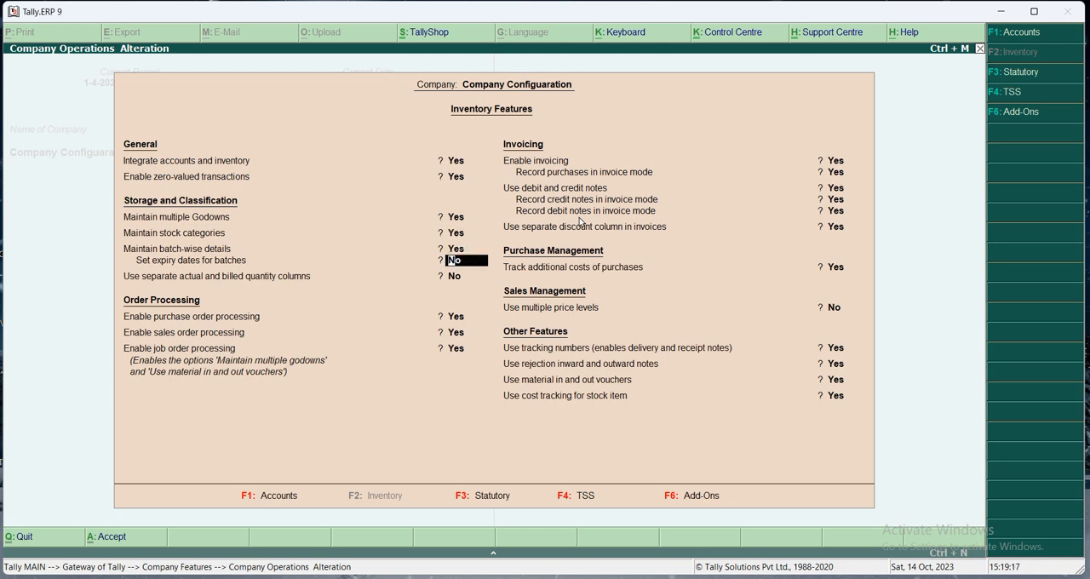
key(Return)
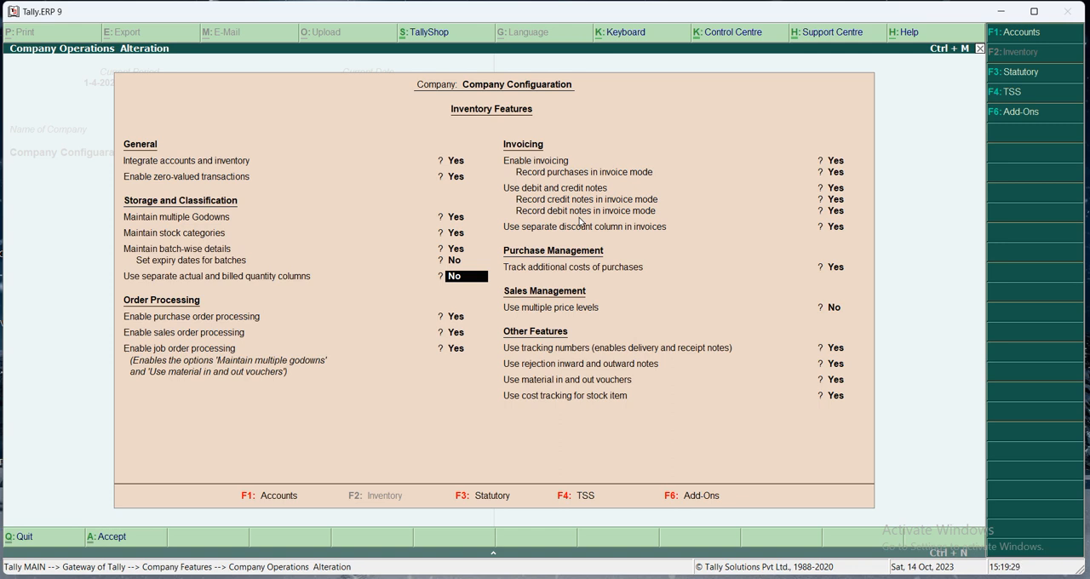
- Review the Order Processing options for purchase, sales and job orders
key(Return)
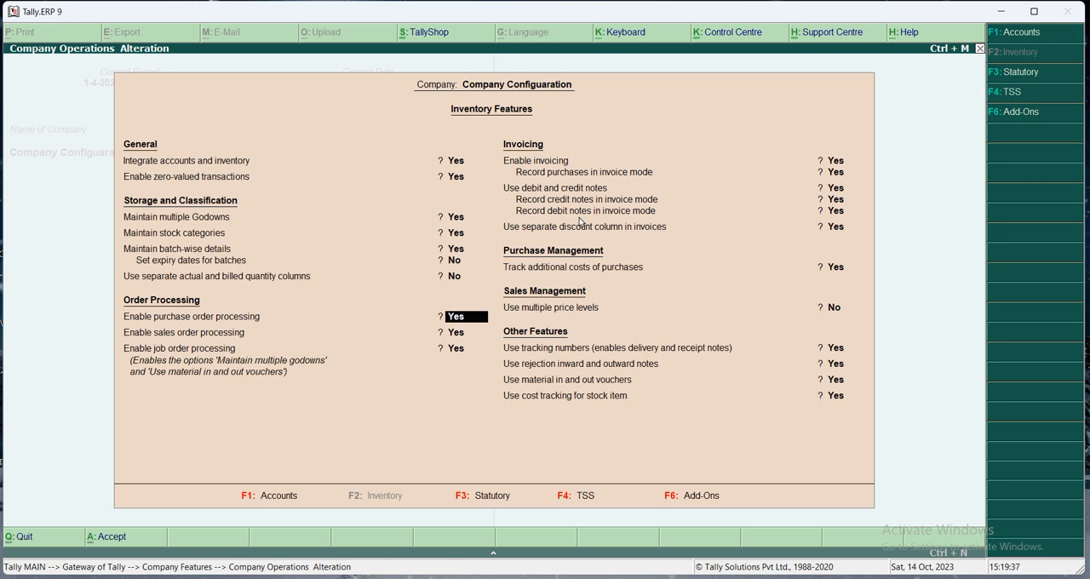
key(Return)
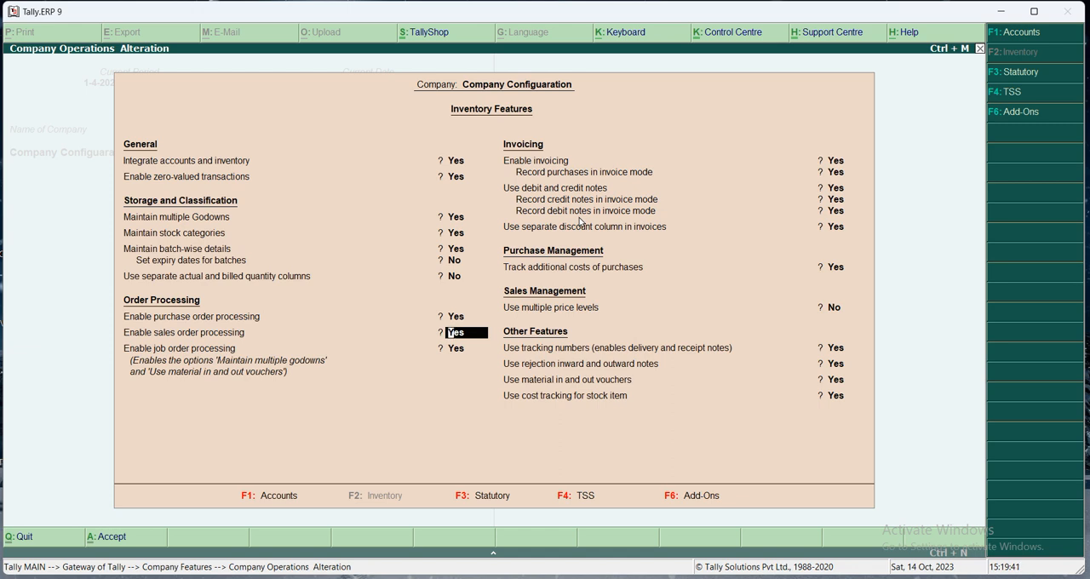
key(Return)
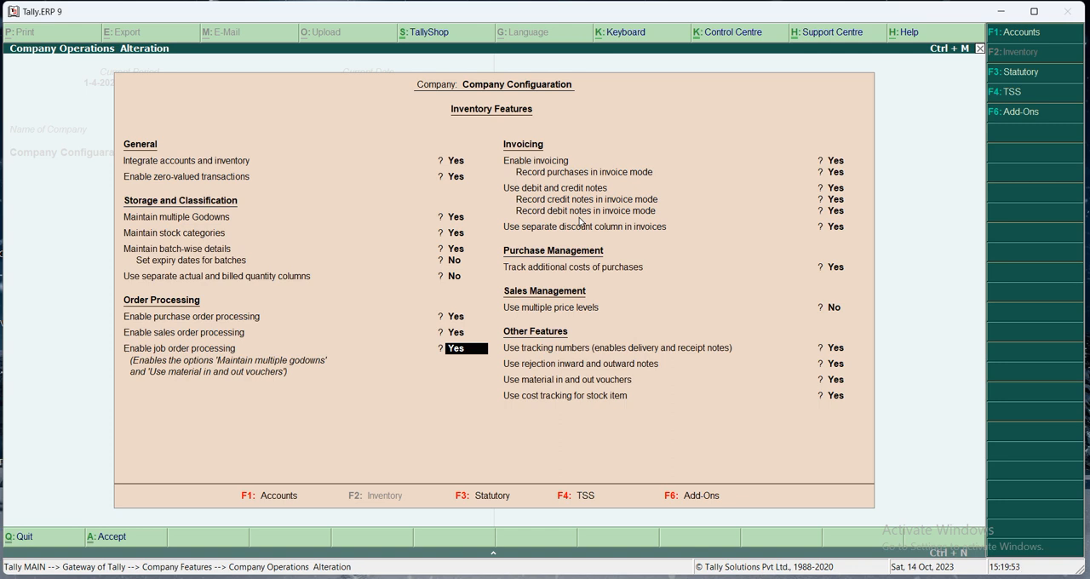
- Review the inventory Invoicing options and the Purchase Management option for tracking additional costs
key(Return)
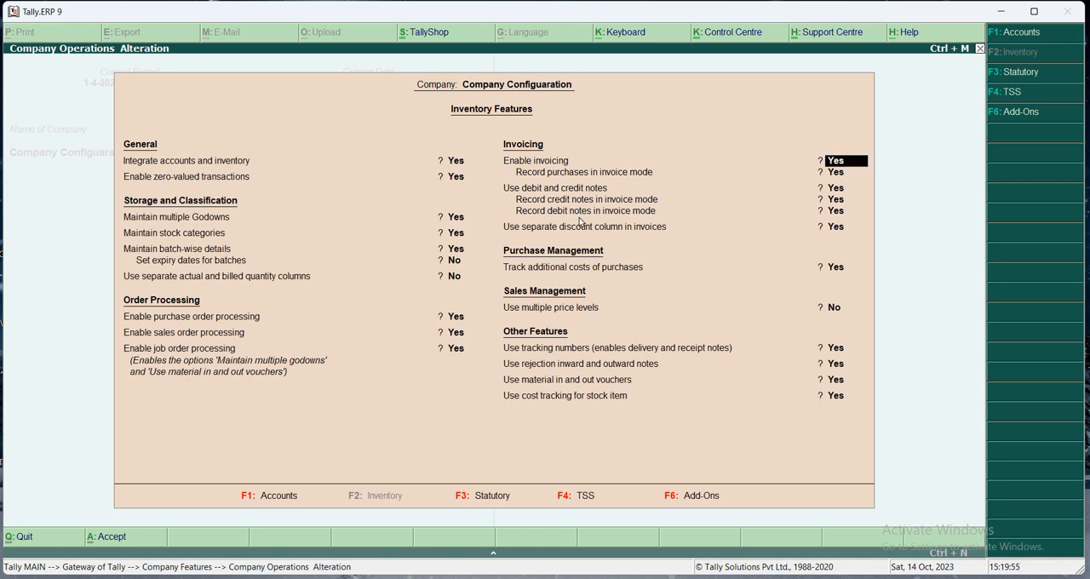
key(Return)
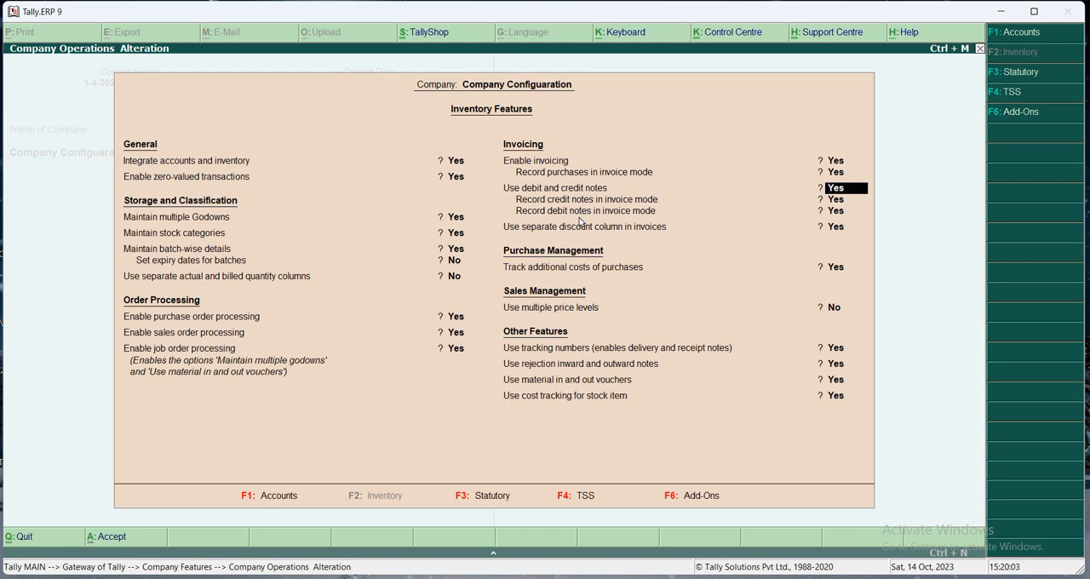
key(Return)
key(Return)
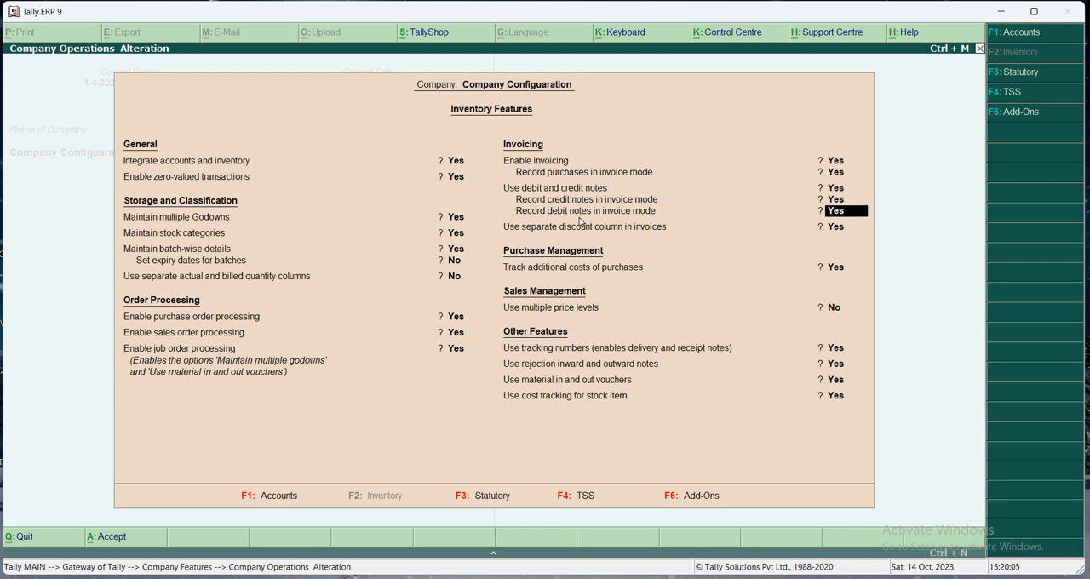
key(Return)
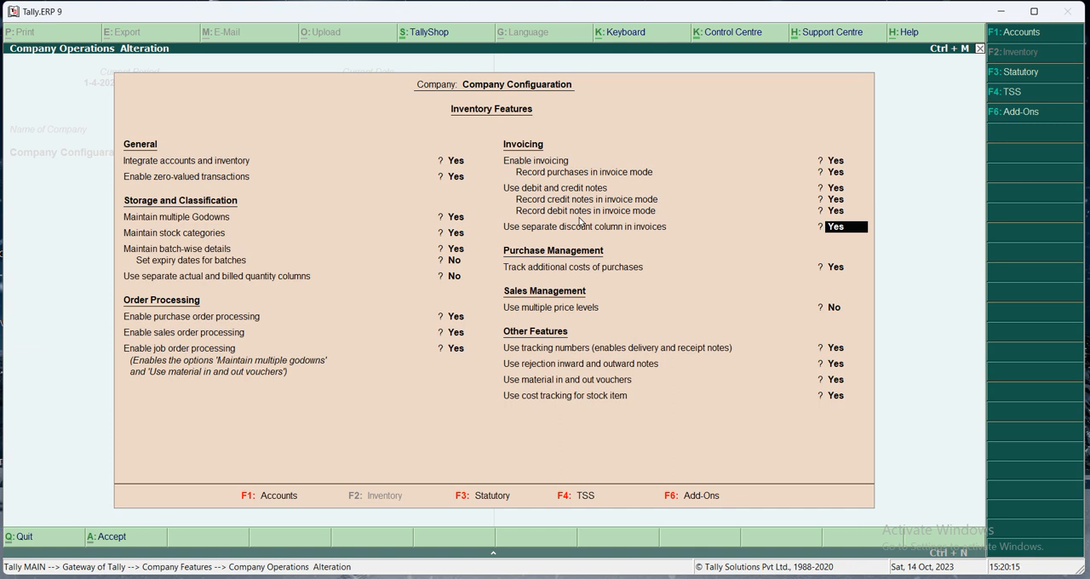
key(Return)
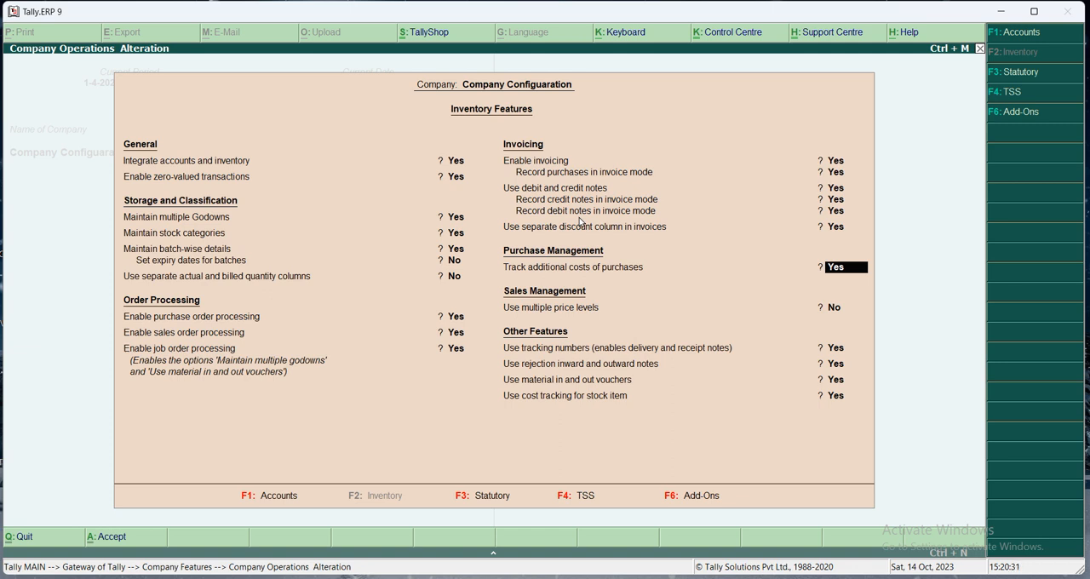
- Review the Sales Management price level option and the inventory Other Features, through to cost tracking for stock items
key(Return)
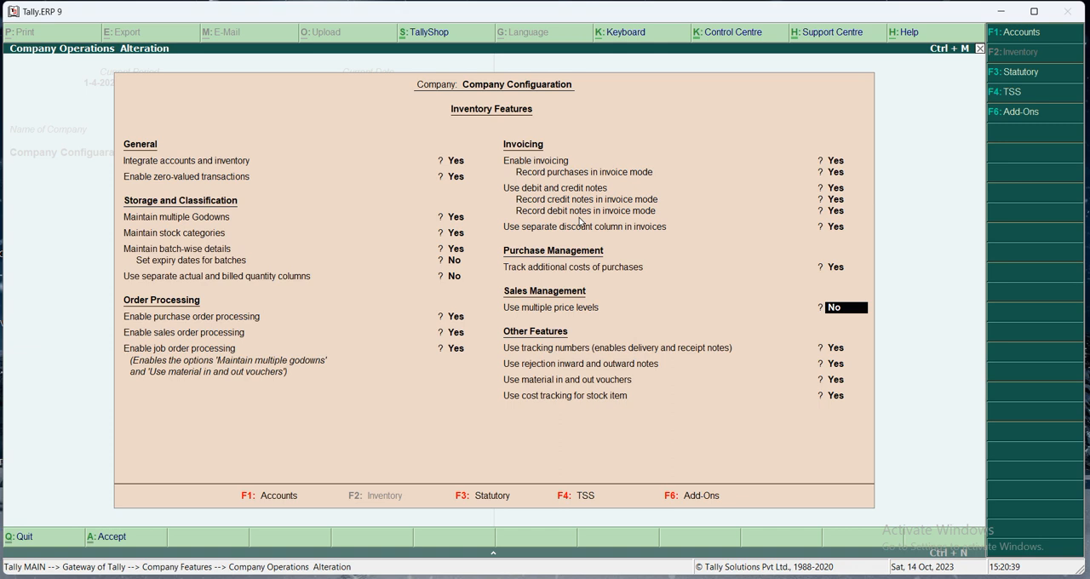
key(Return)
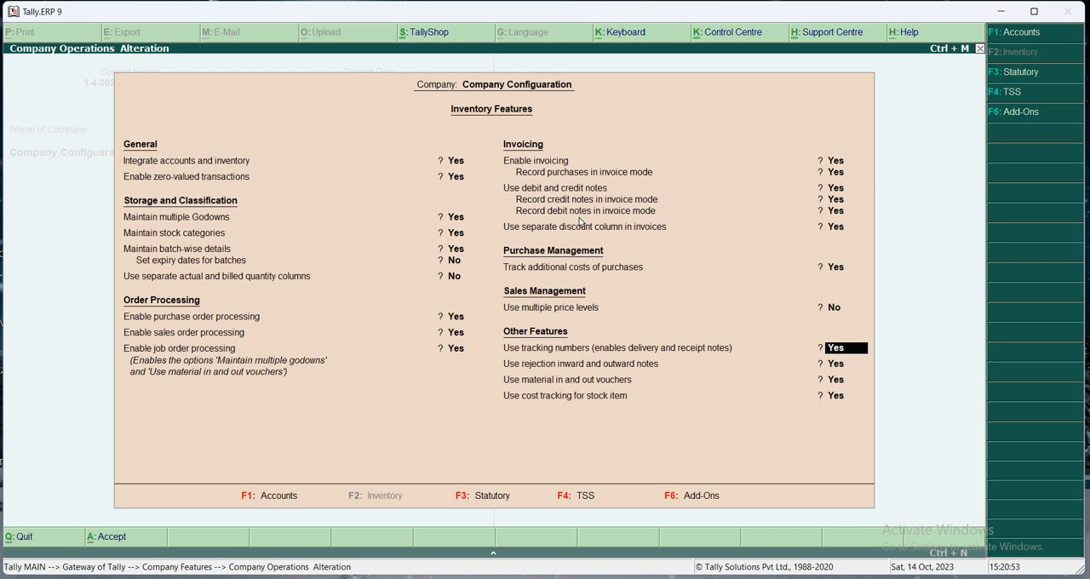
key(Return)
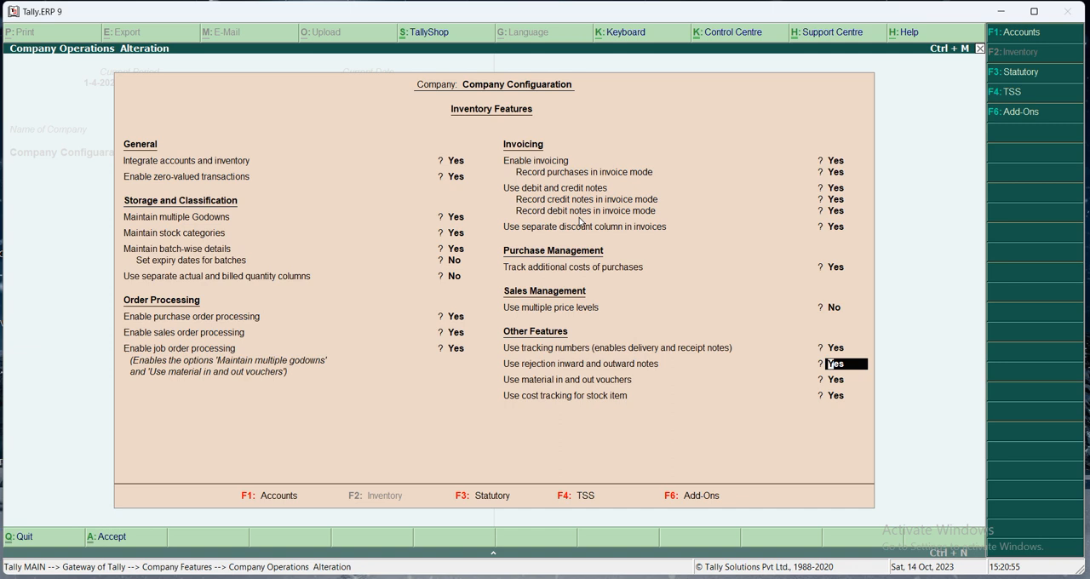
key(Return)
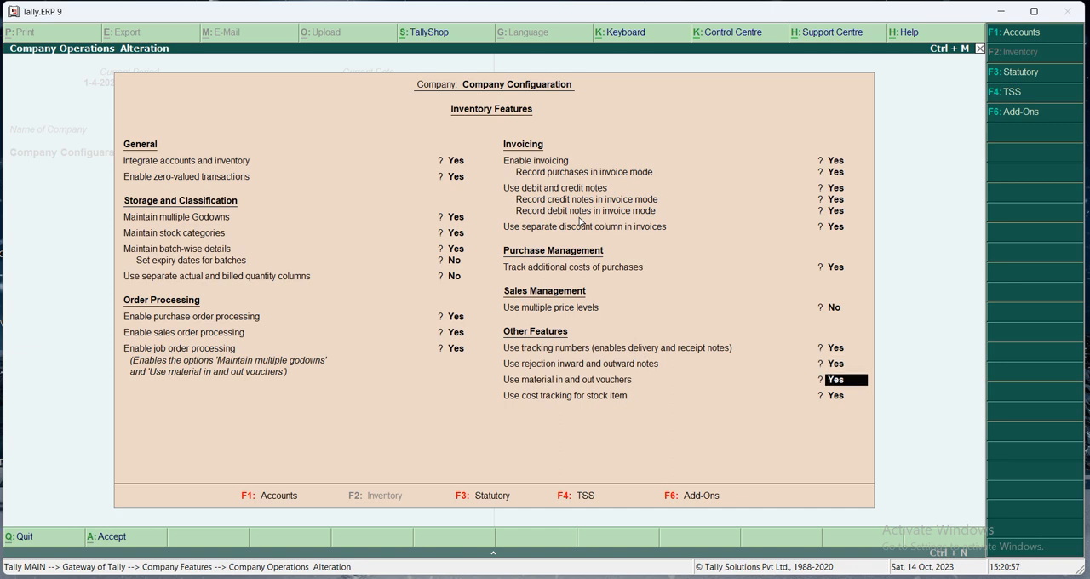
key(Return)
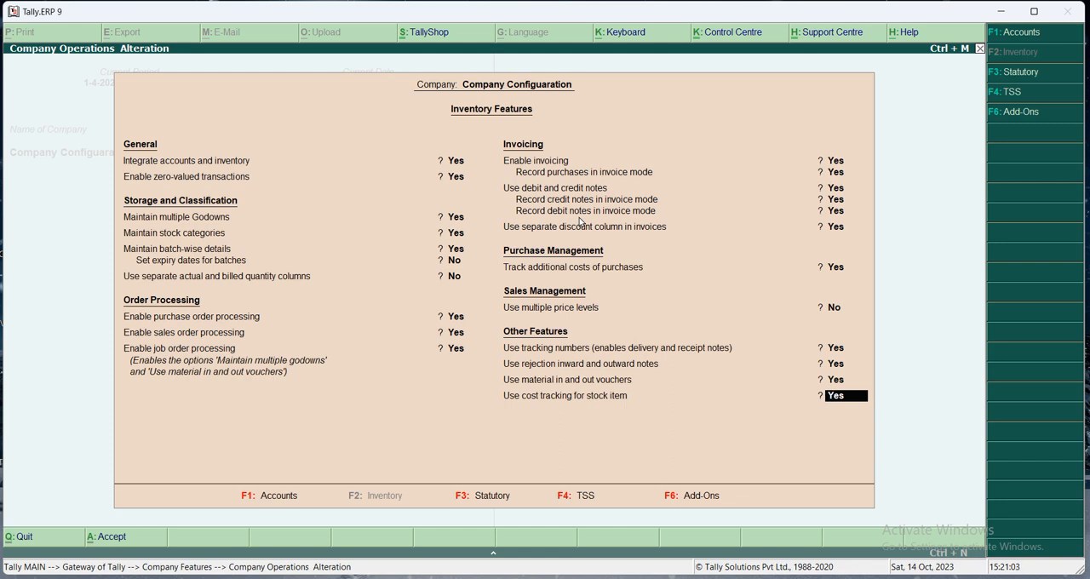
- Switch to the Statutory and Taxation features and set the set/alter GST details option to Yes to open the GST details
key(F3)
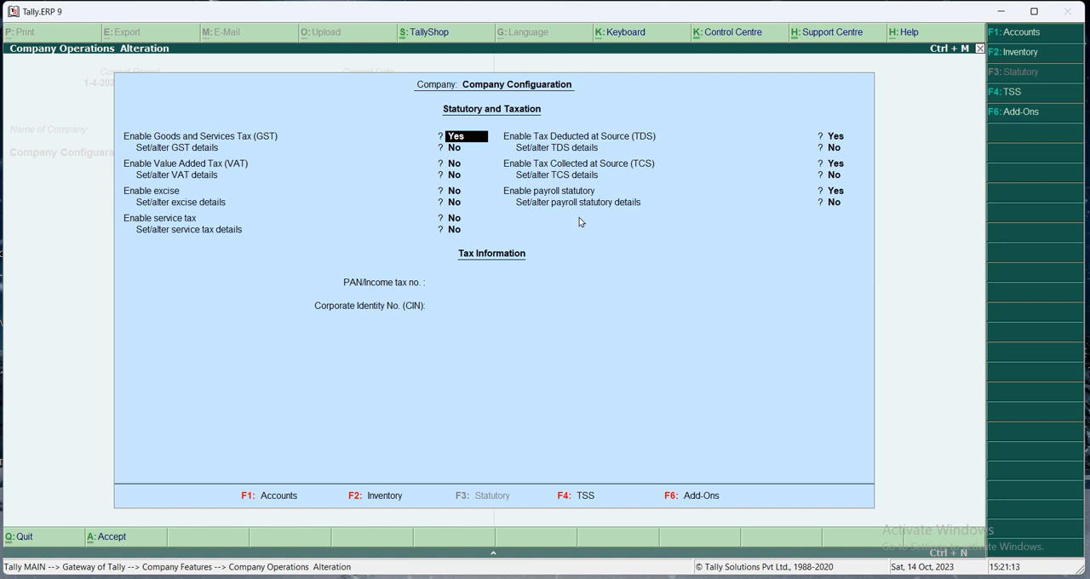
key(Return)
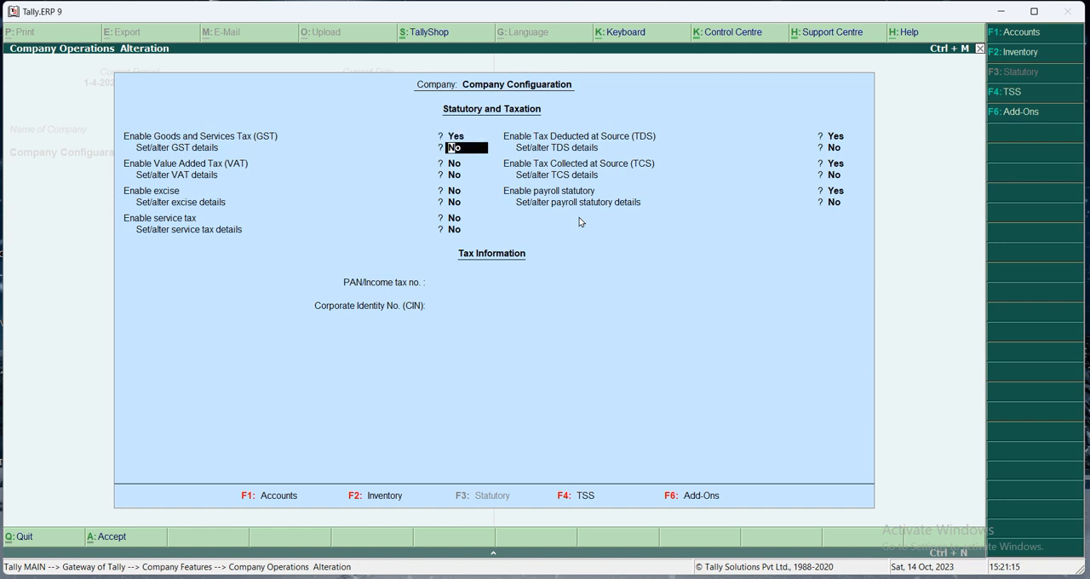
text(y)
key(Return)
- Keep the registration type as Regular and set Assessee of Other Territory to Yes in the GST details
key(Return)
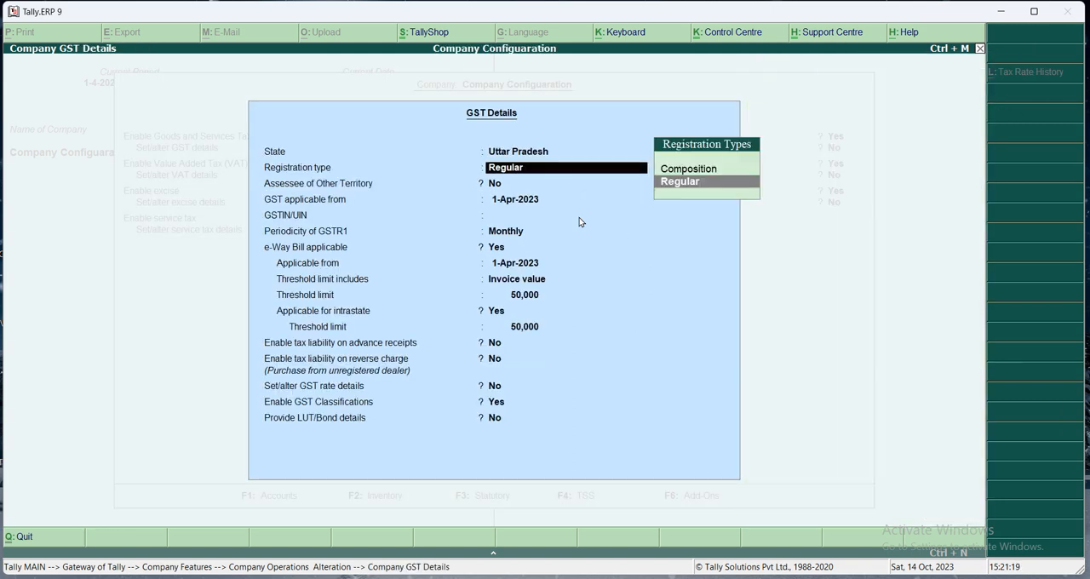
key(Return)
text(y)
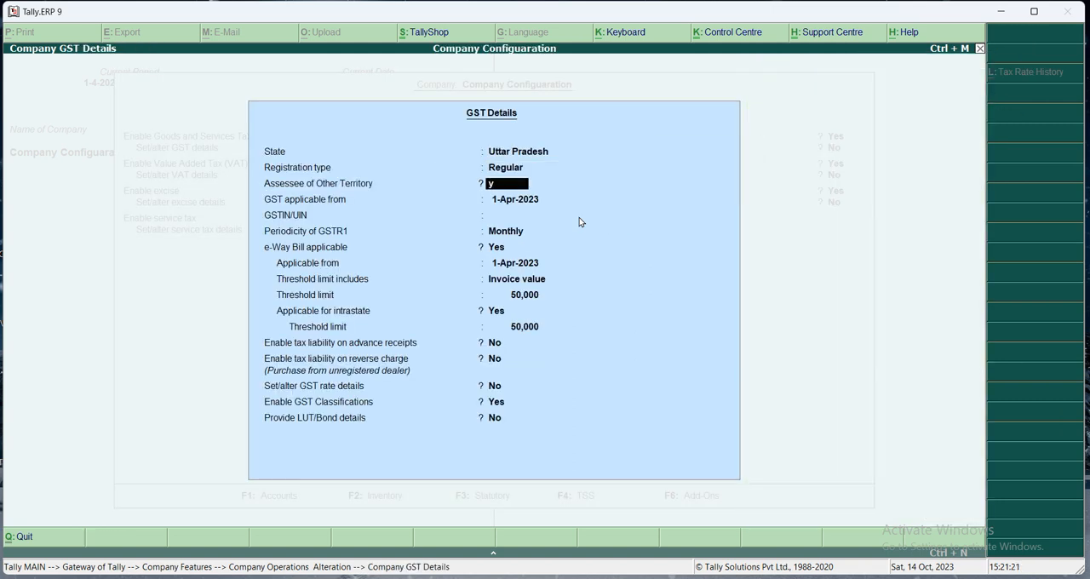
key(Return)
key(Return)
key(BackSpace)
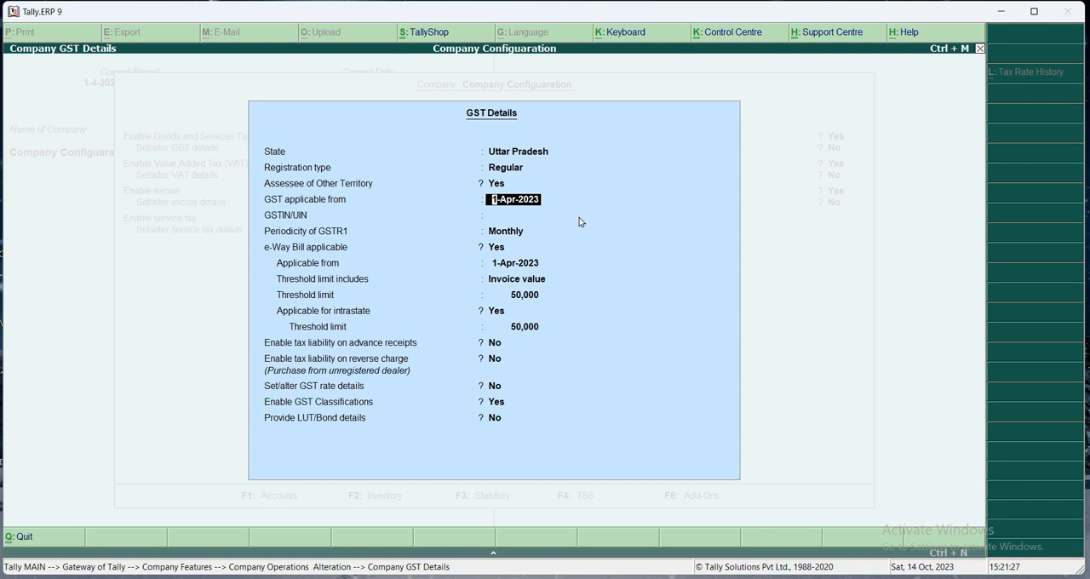
- Keep the GST applicable date, leave GSTIN/UIN blank and keep the periodicity of GSTR1 as Monthly
key(Return)
key(Return)
key(Return)
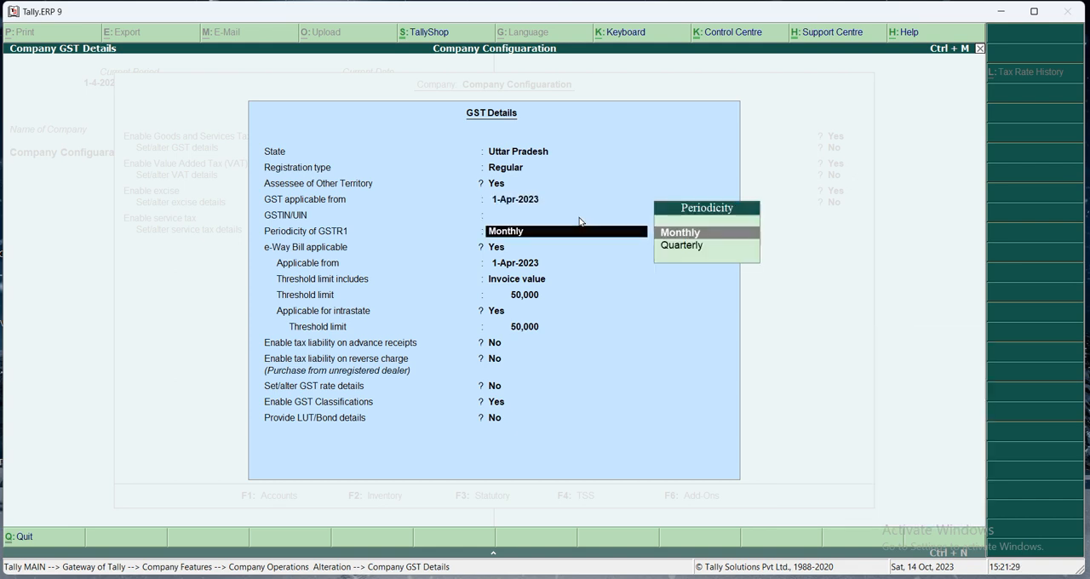
key(Return)
key(Up)
key(Up)
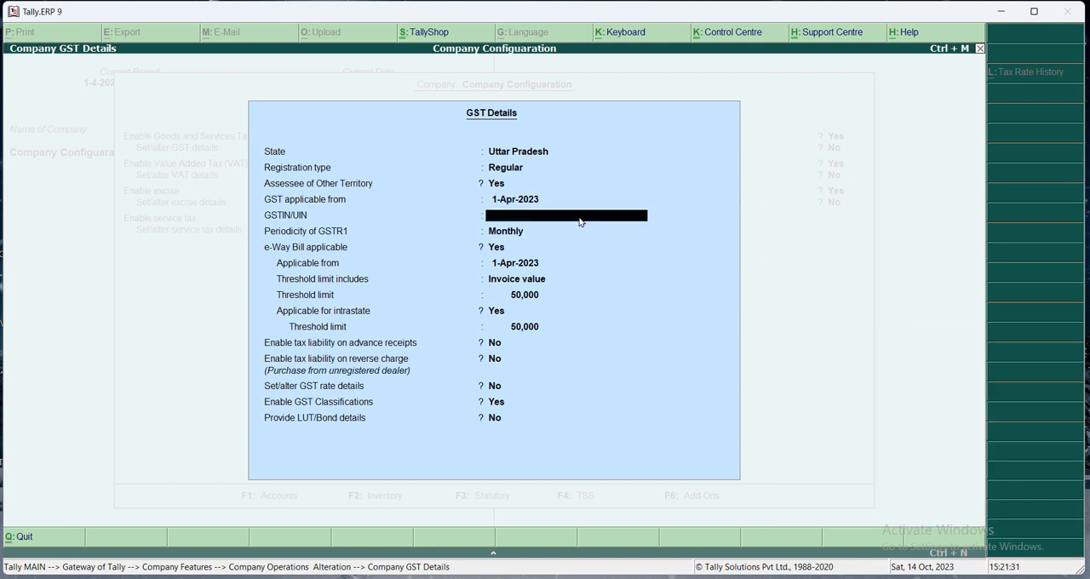
key(Down)
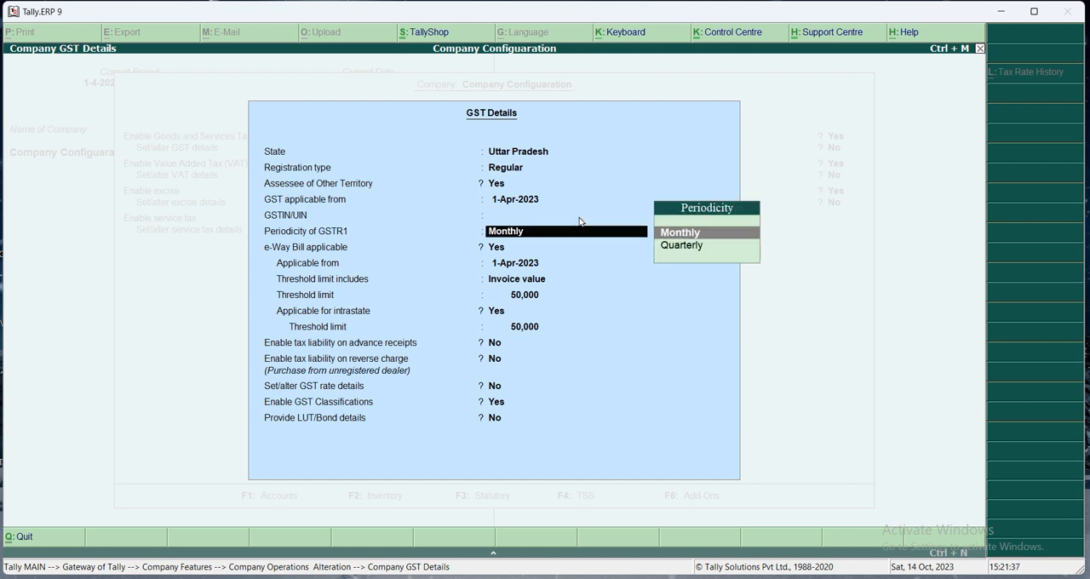
key(Return)
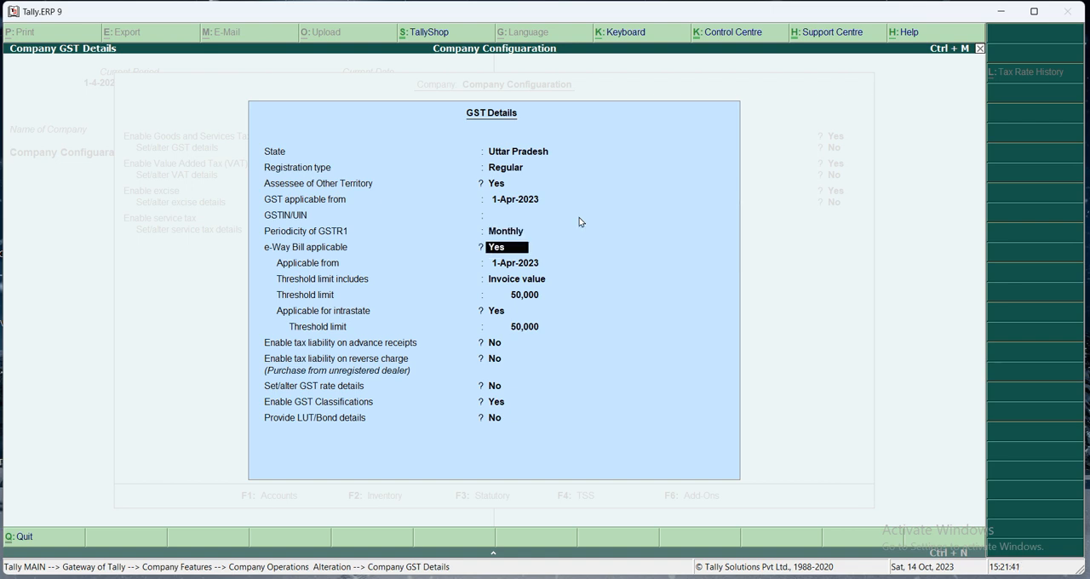
- Review the e-Way Bill options, from applicability and its date to the threshold basis, threshold limit and intrastate limit
key(Return)
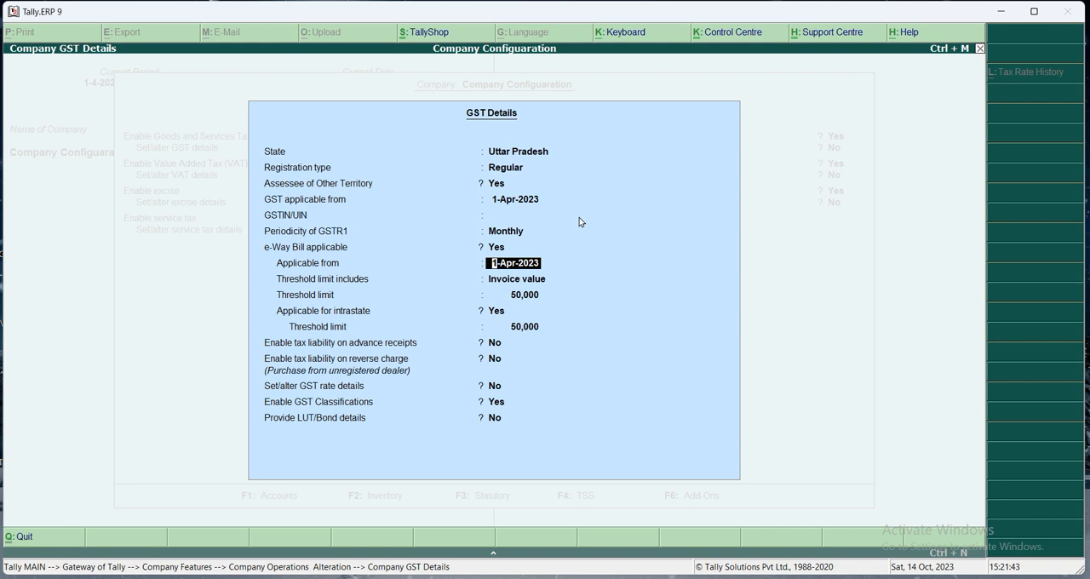
key(Return)
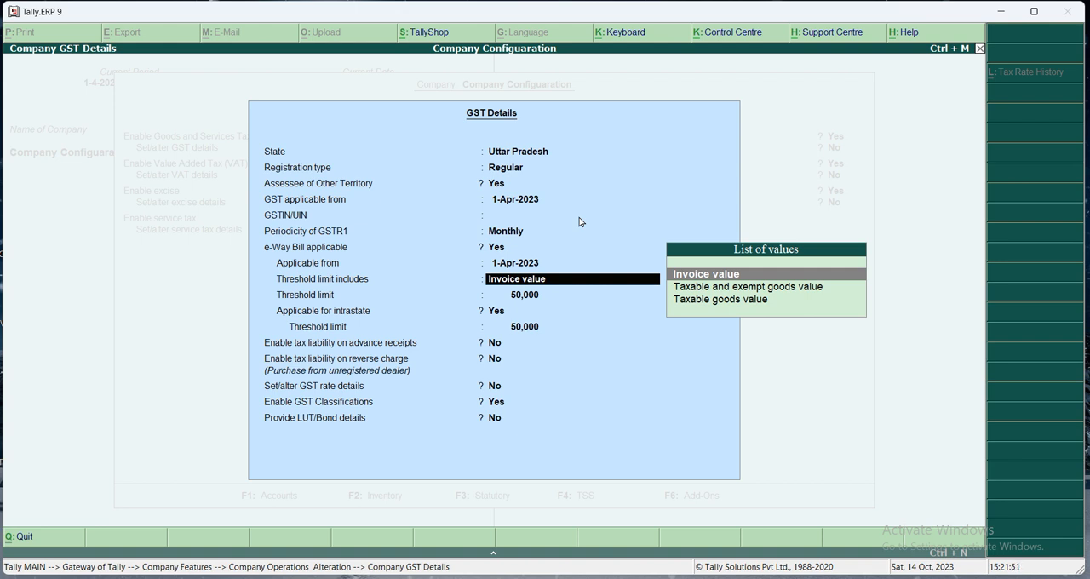
key(Return)
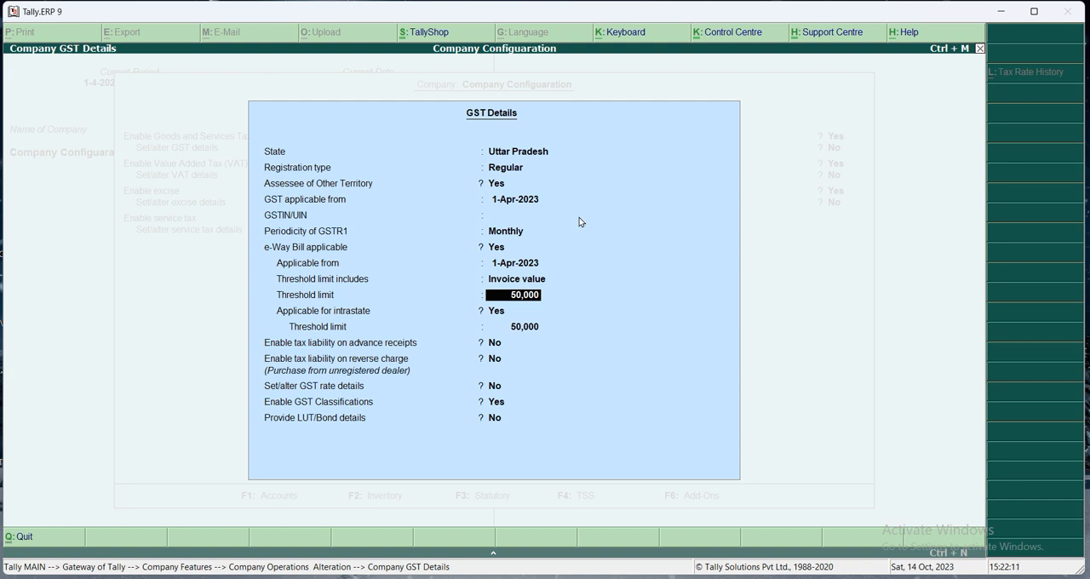
key(Return)
key(Return)
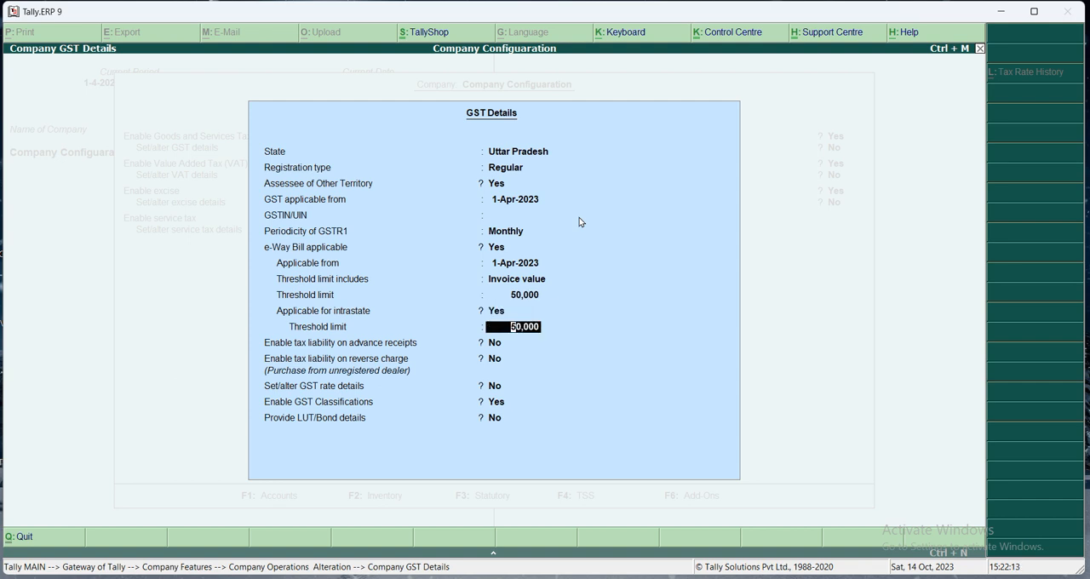
key(Return)
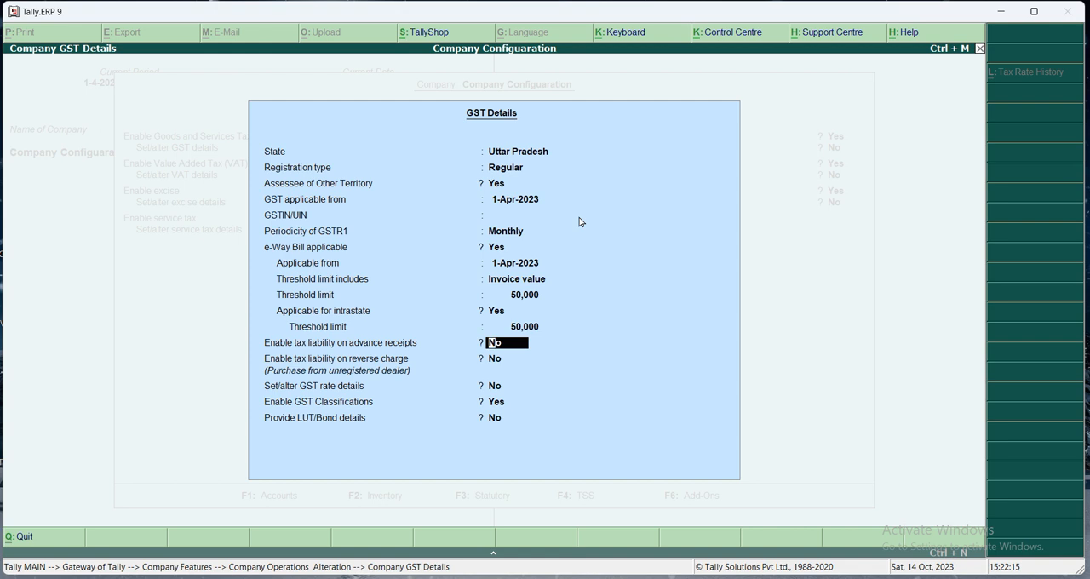
- Enable tax liability on advance receipts and on reverse charge for purchases from unregistered dealers
text(y)
key(Return)
text(y)
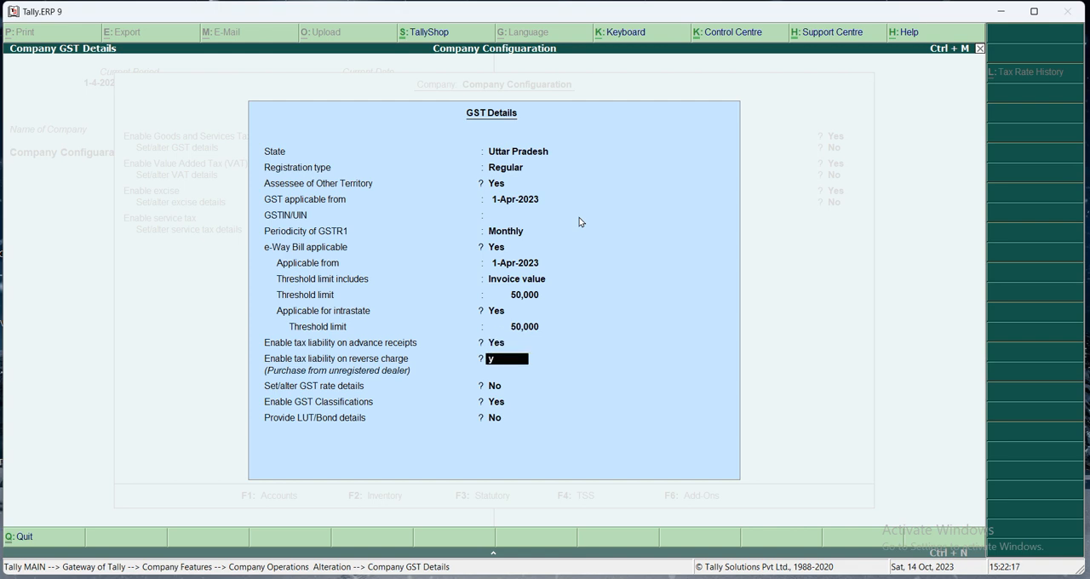
key(Return)
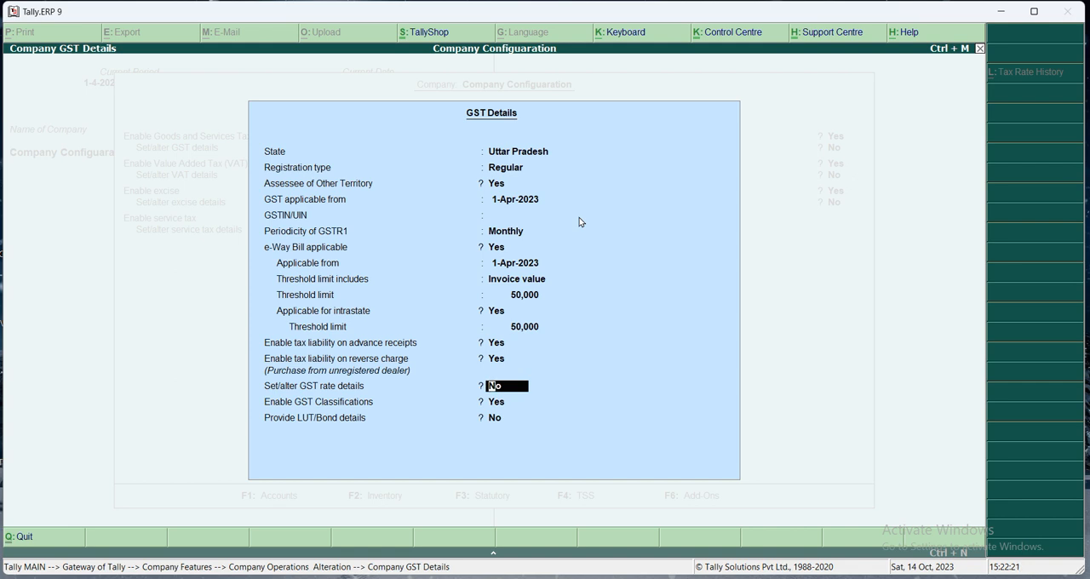
- Set Provide LUT/Bond details to Yes, then save the GST details and the company's statutory features
key(Return)
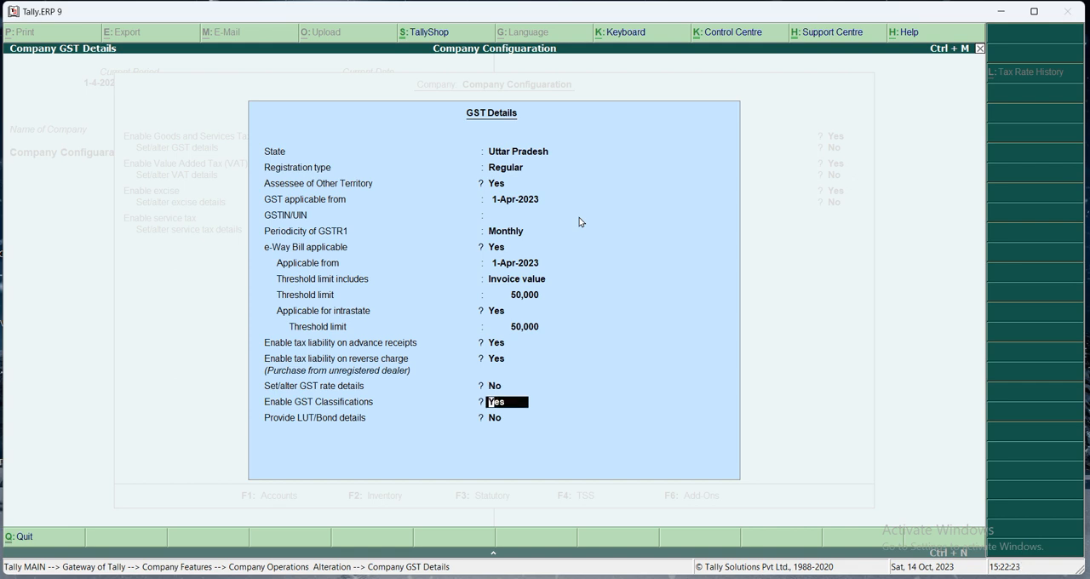
key(Return)
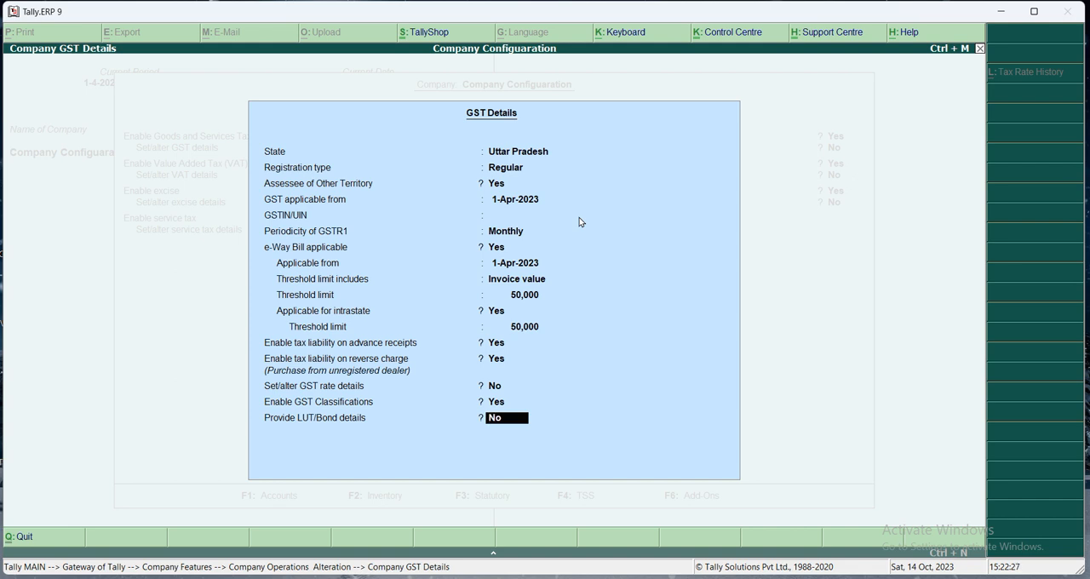
text(y)
key(Return)
key(Return)
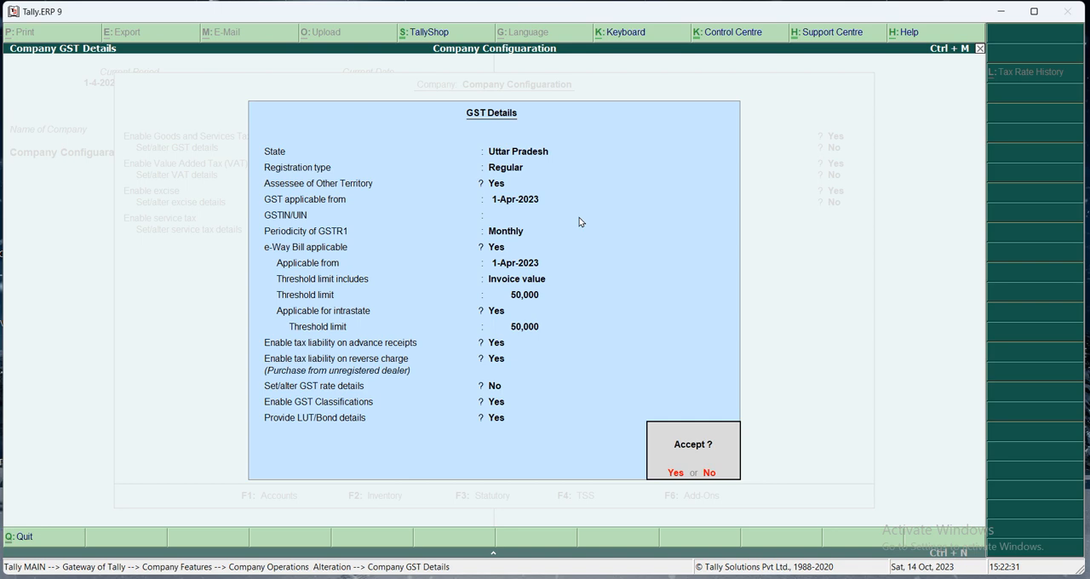
key(y)
key(ctrl+a)
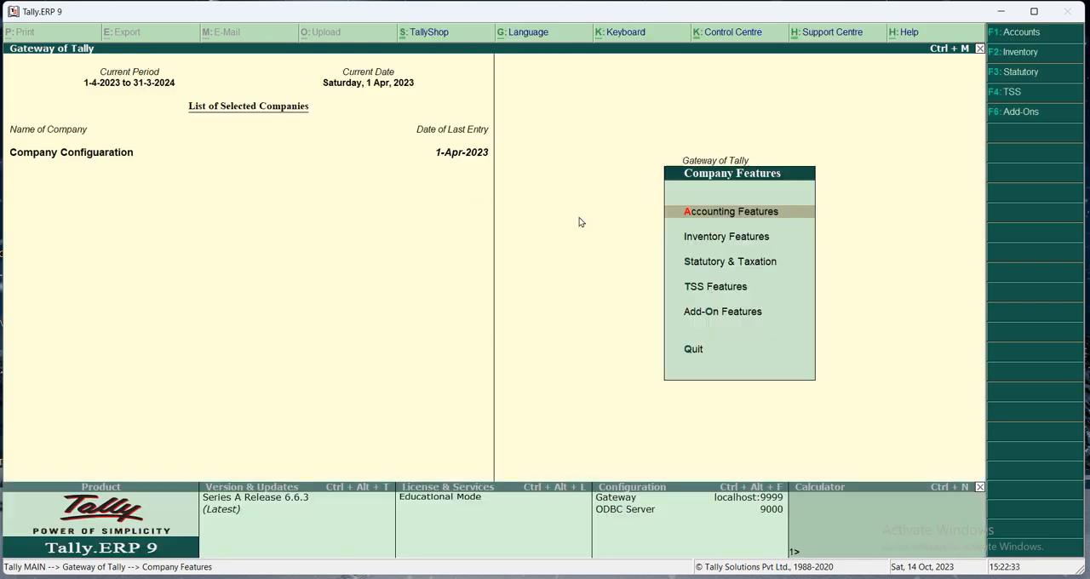
- Return to the Gateway of Tally and look through the Payroll Info. options
key(Escape)
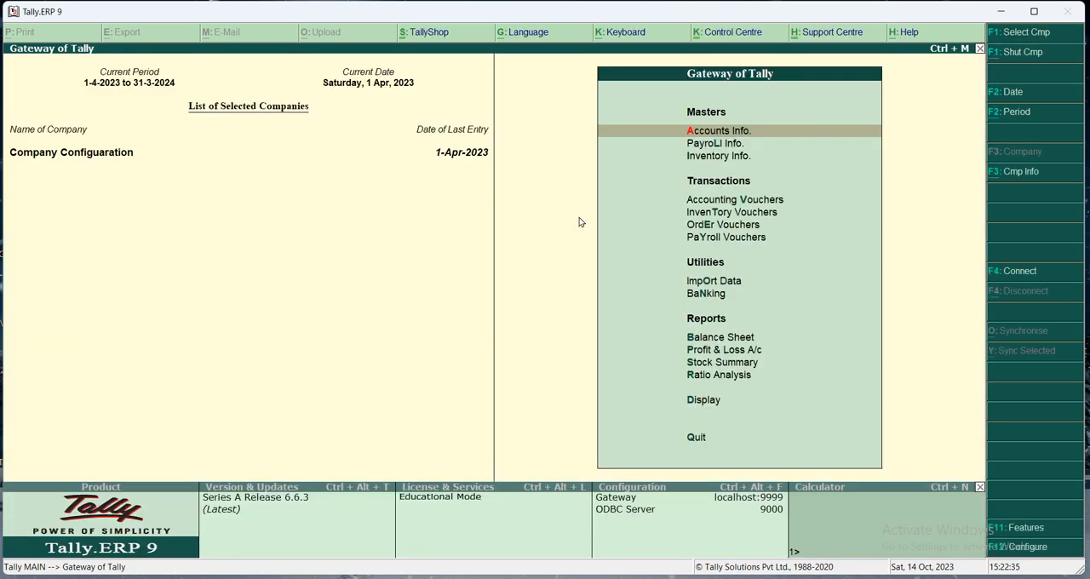
key(Escape)
key(n)
key(l)
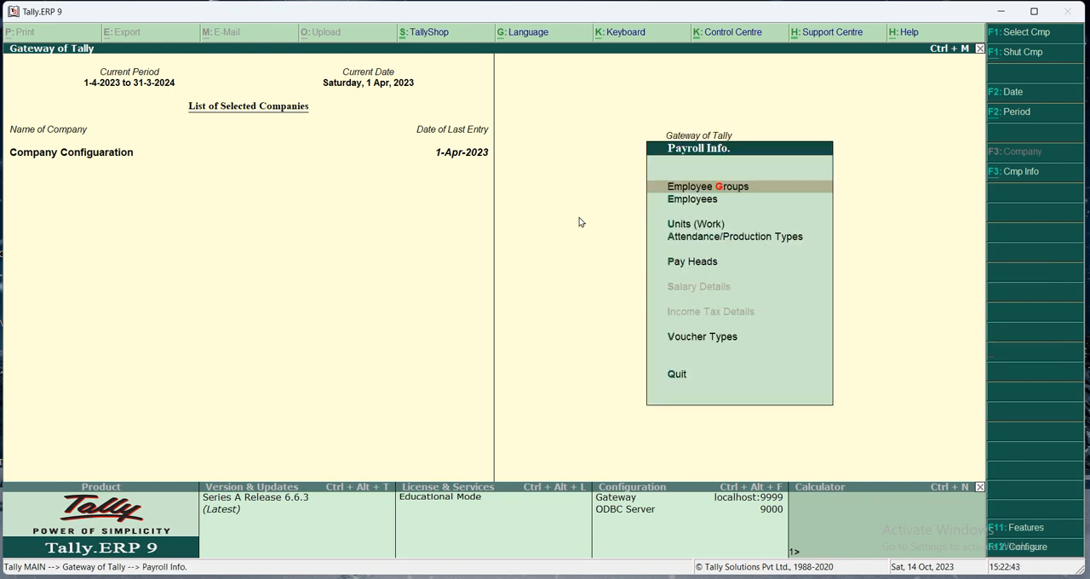
key(Escape)
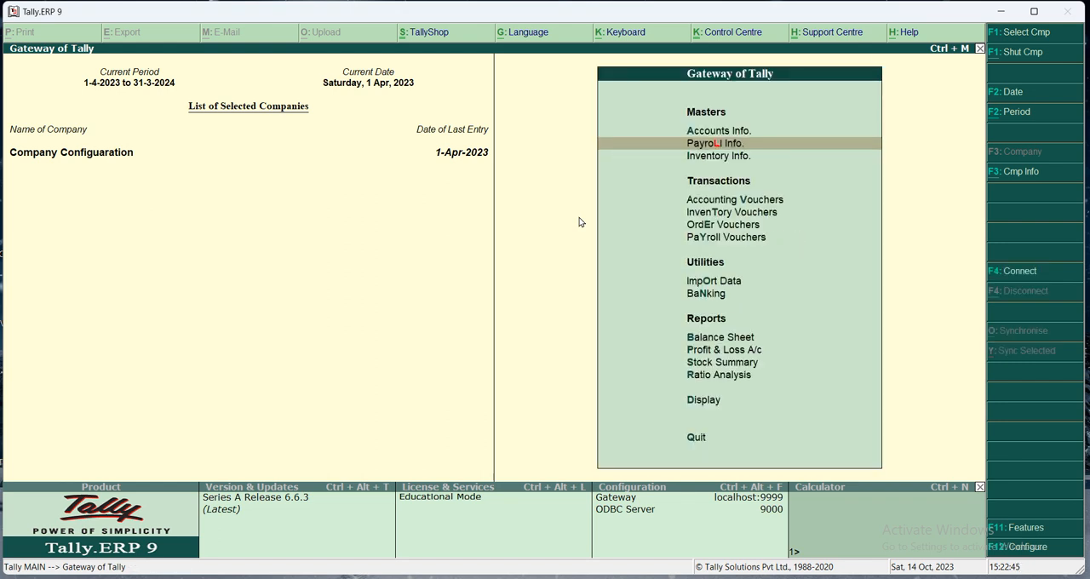
- View the Sales Order, Payroll, Purchase Order and Job Work In Order voucher screens, then close them
key(e)
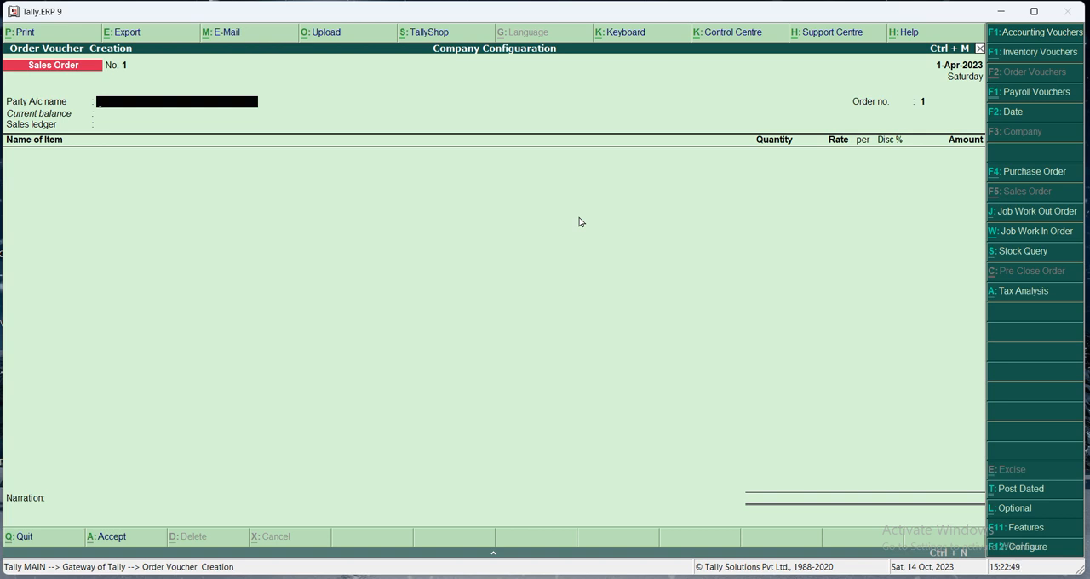
key(ctrl+F4)
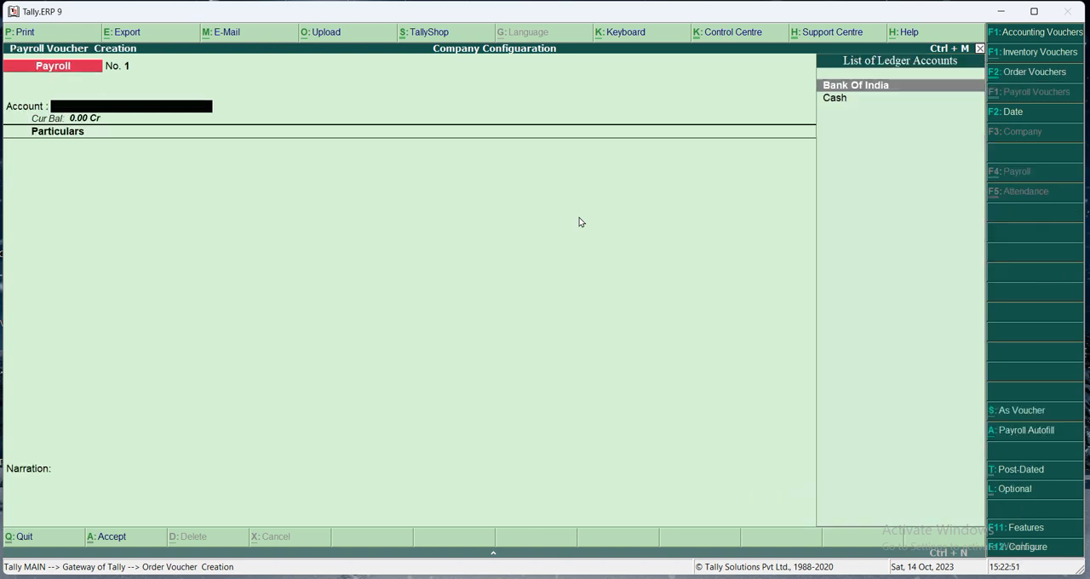
key(alt+F5)
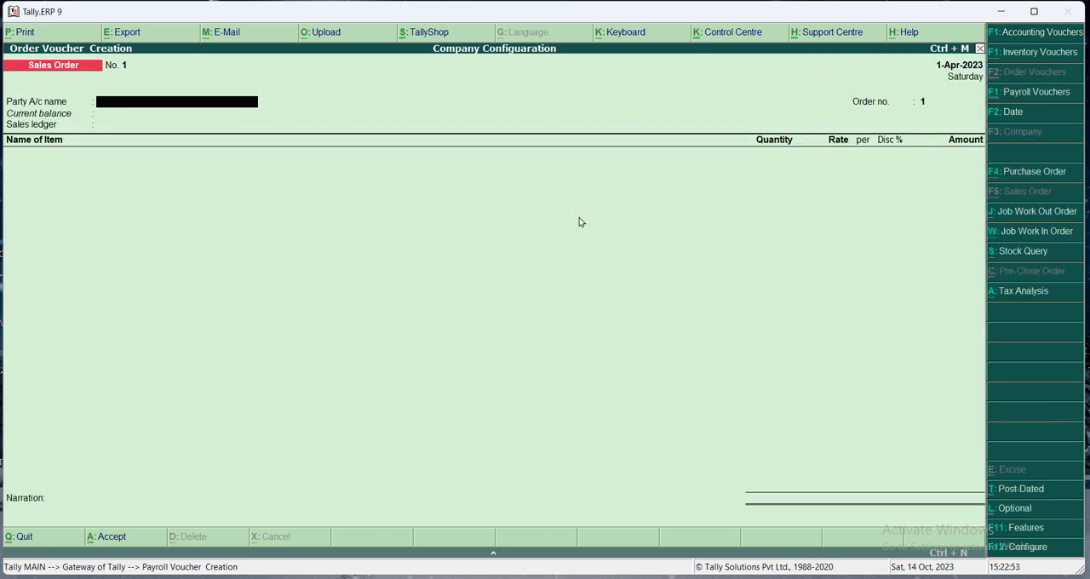
key(F4)
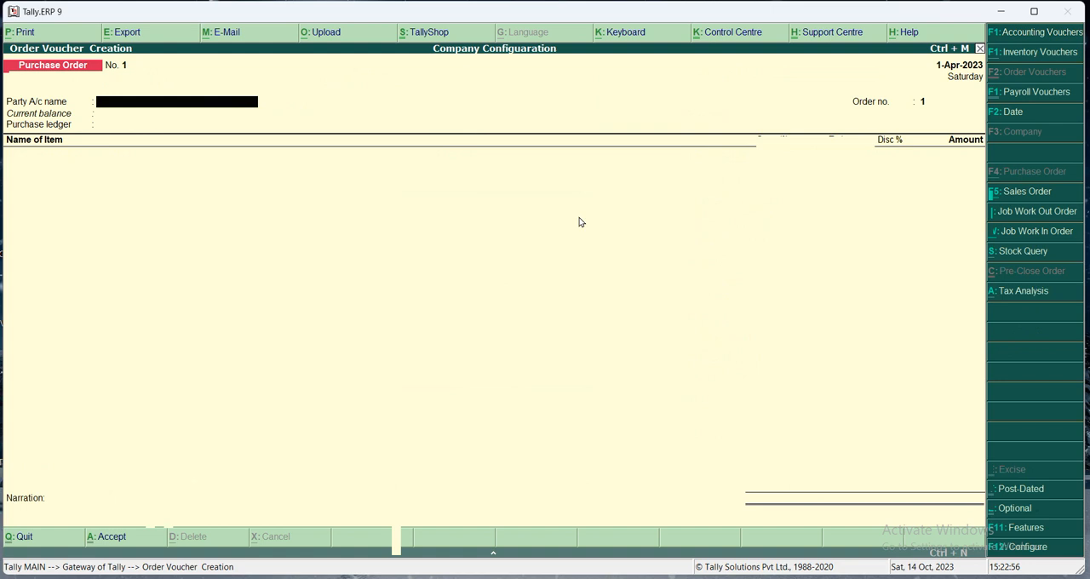
key(ctrl+w)
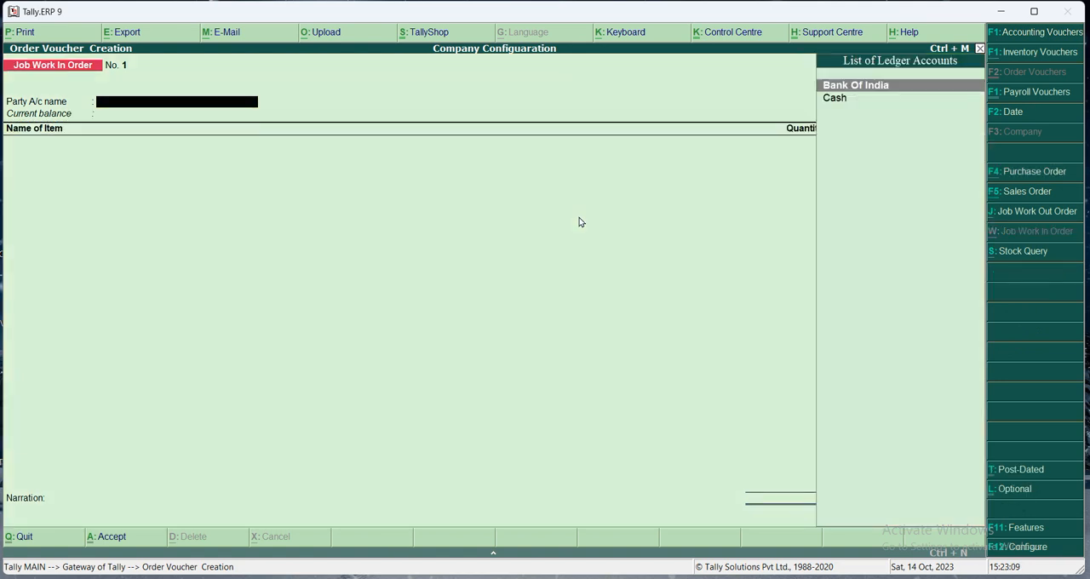
key(Escape)
key(Escape)
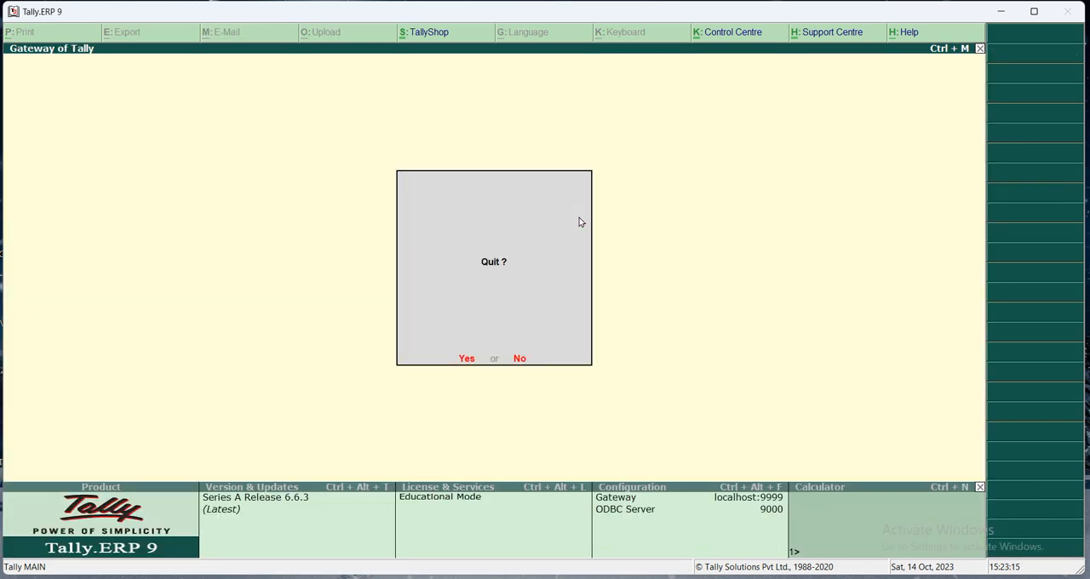